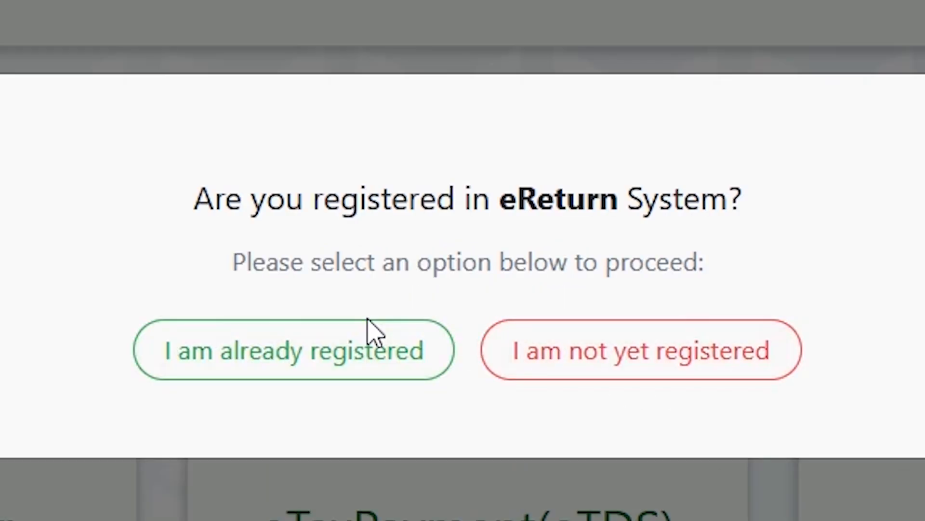
Sign in to eReturn as an already registered taxpayer and open the Regular e-Return form under Submission.
click(345, 349)
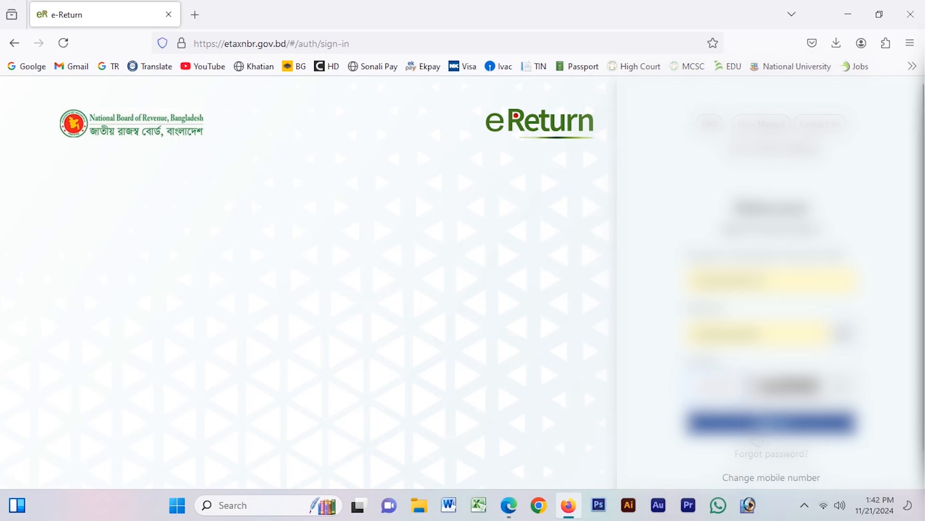
click(755, 431)
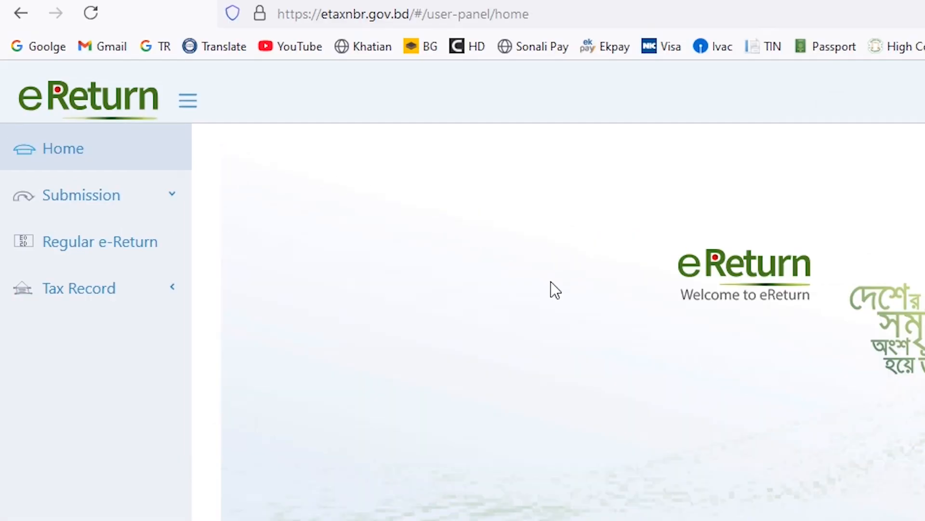
click(190, 212)
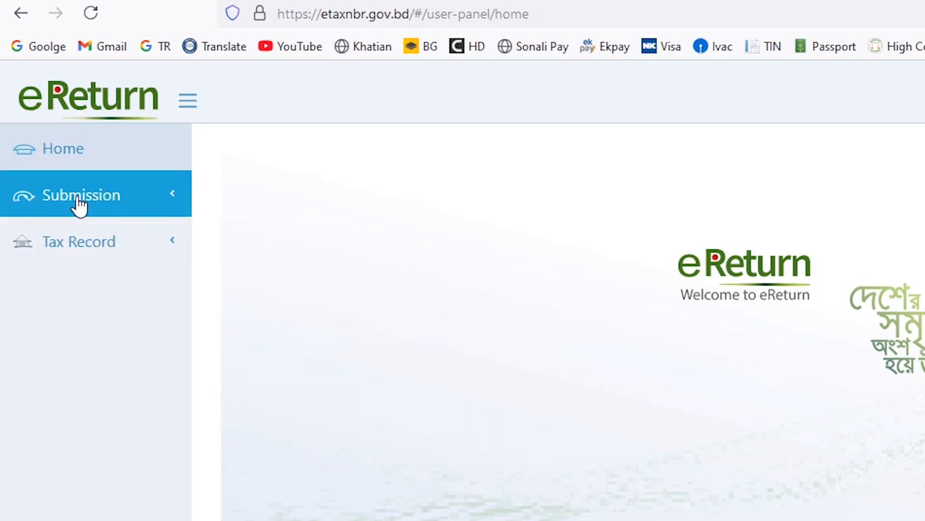
click(135, 201)
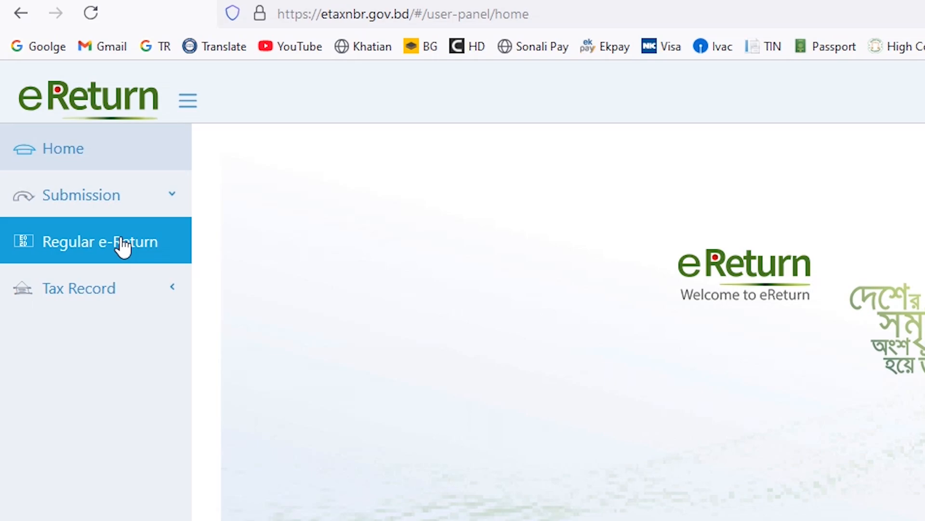
click(155, 250)
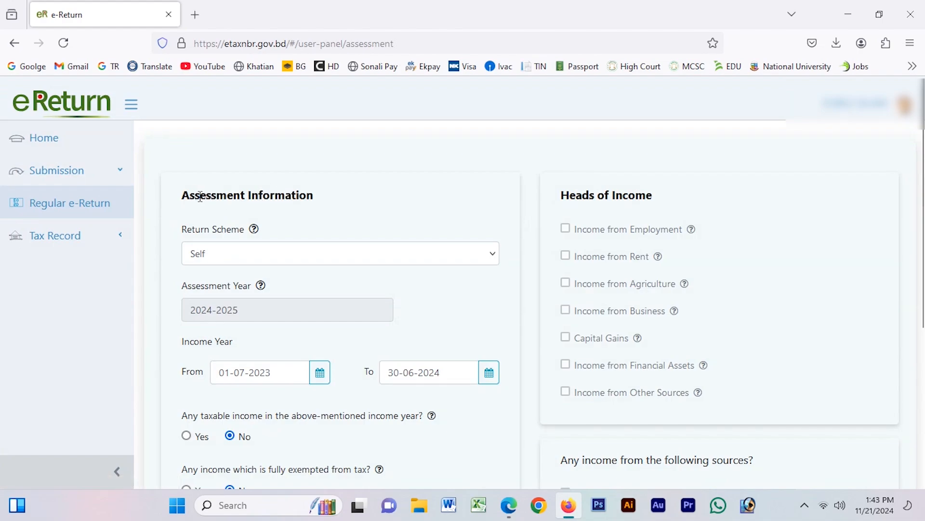
Review the Assessment Information section, covering the return scheme options, assessment year and income year, and locate Heads of Income.
drag(194, 195, 296, 195)
drag(582, 207, 682, 205)
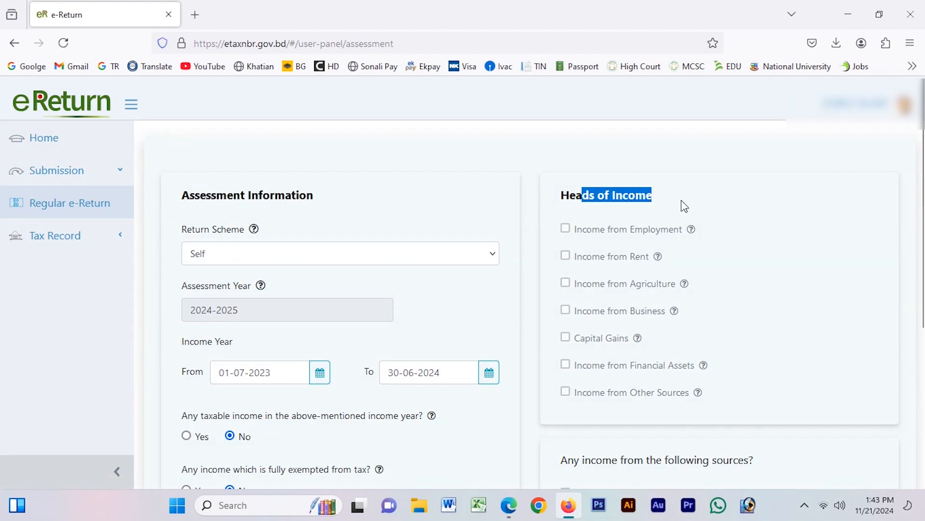
click(388, 223)
drag(197, 240, 227, 235)
click(224, 254)
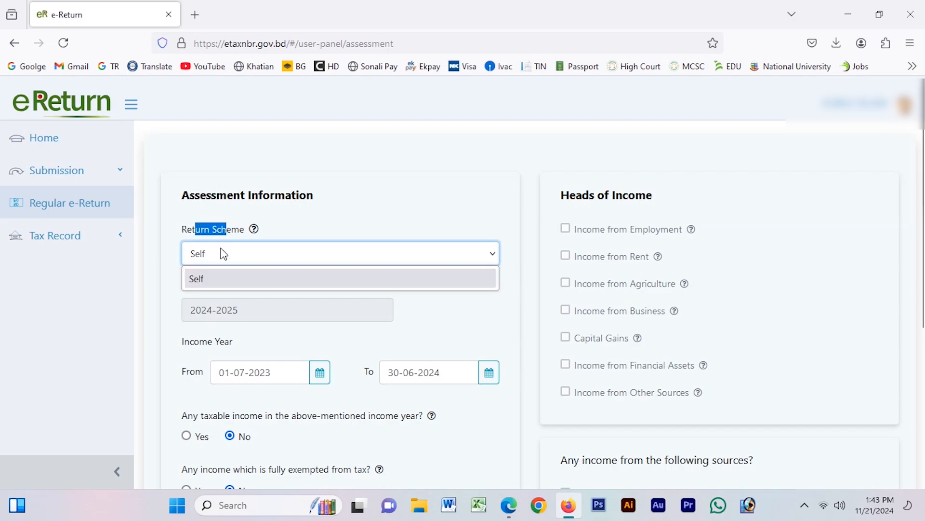
click(411, 208)
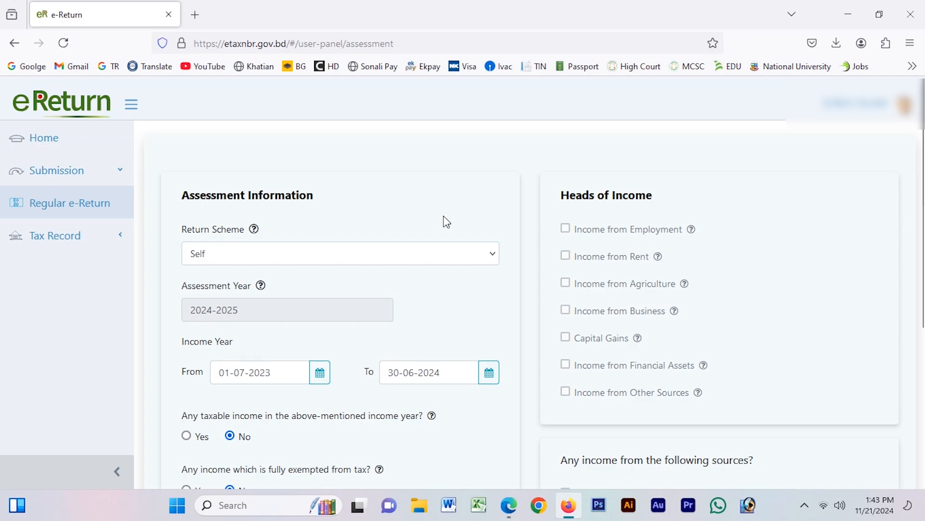
click(236, 258)
click(491, 202)
drag(216, 296, 254, 300)
click(266, 340)
drag(267, 339, 199, 342)
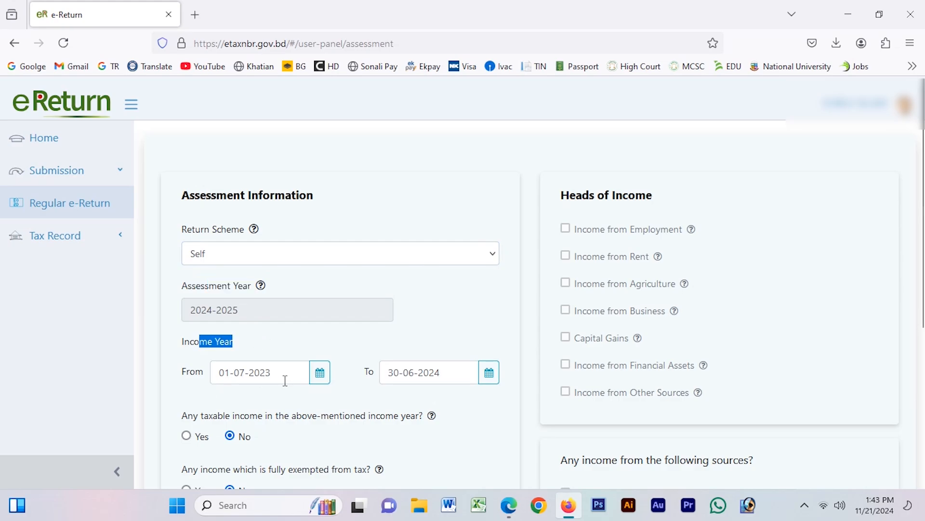
click(463, 411)
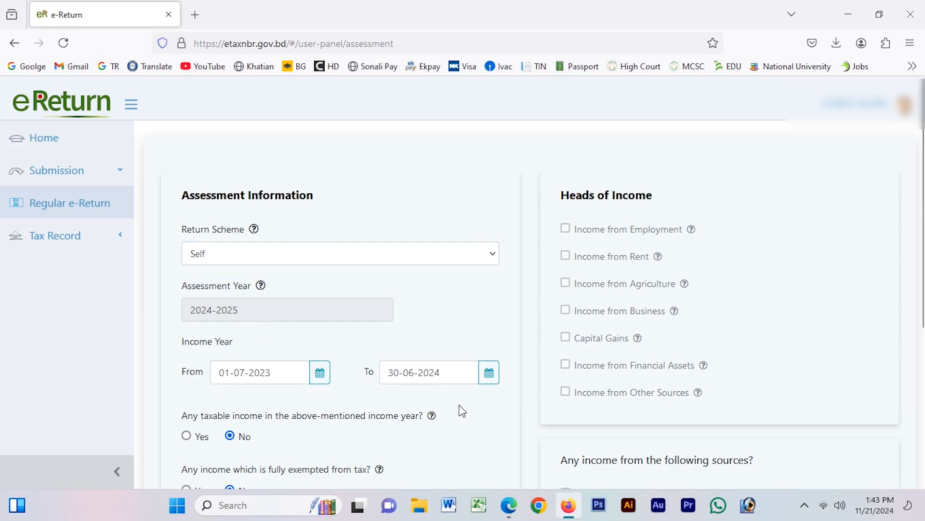
Answer Yes to having any taxable income in the above-mentioned income year.
scroll(462, 411, down, 3)
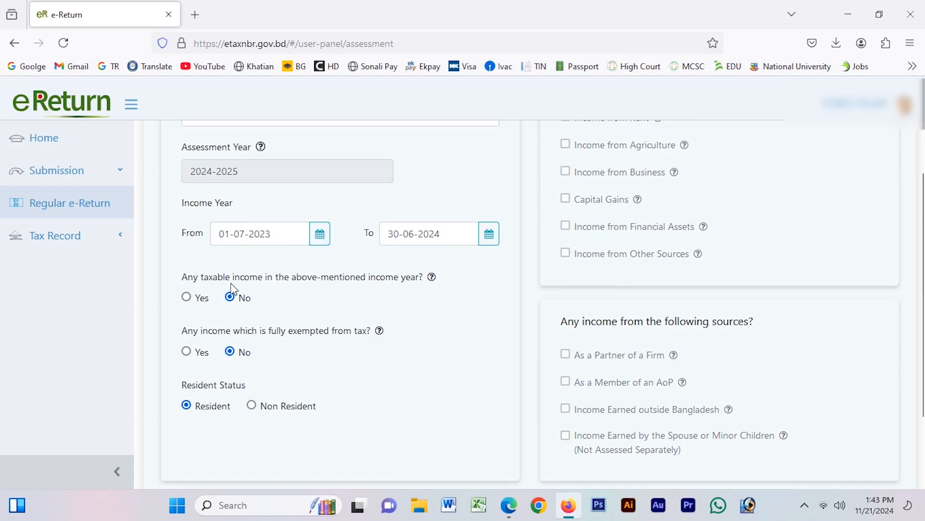
drag(186, 279, 389, 289)
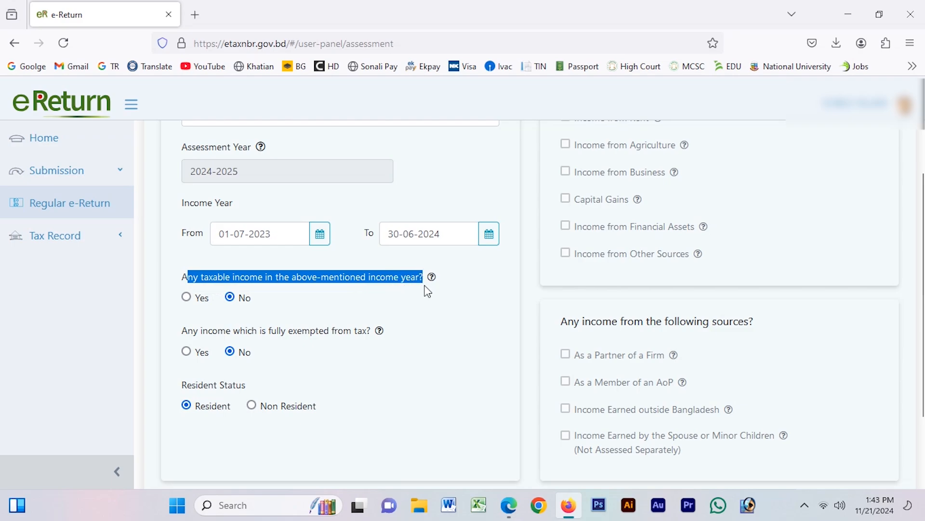
click(407, 290)
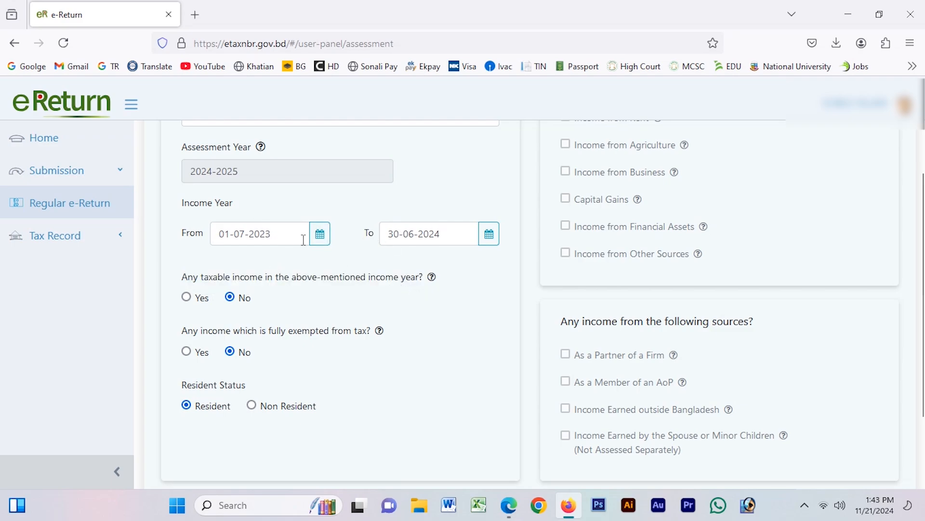
click(187, 297)
Select Employment, Rent, Agriculture, Business and Capital Gains as heads of income.
scroll(529, 303, up, 3)
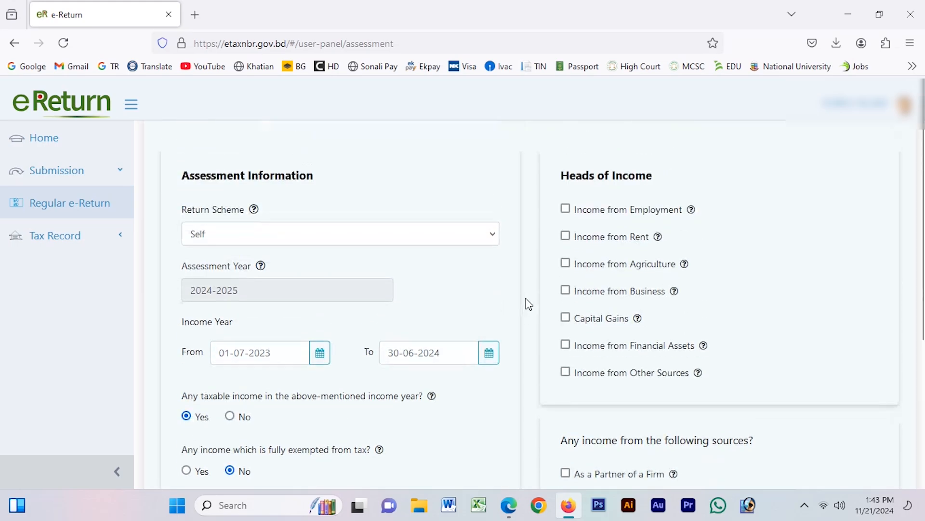
drag(569, 195, 747, 276)
click(752, 277)
click(566, 229)
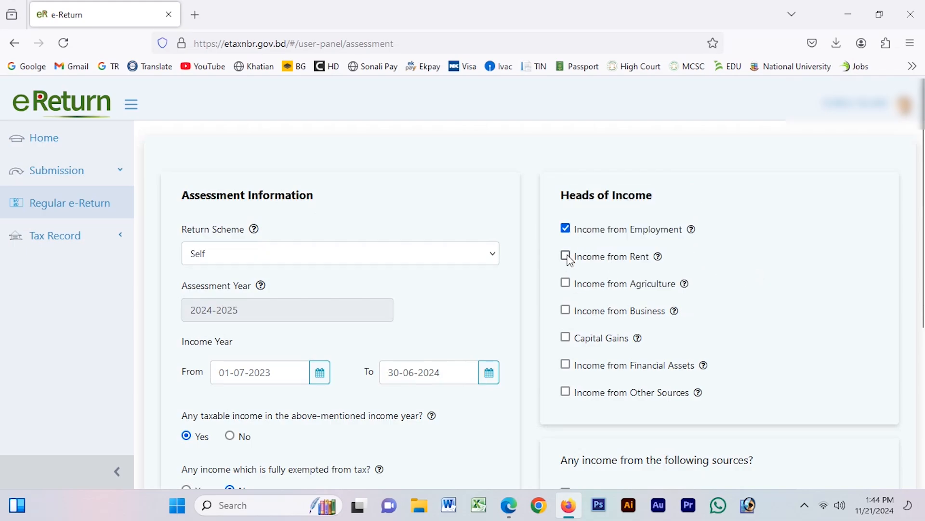
click(566, 257)
click(567, 284)
click(566, 311)
click(566, 338)
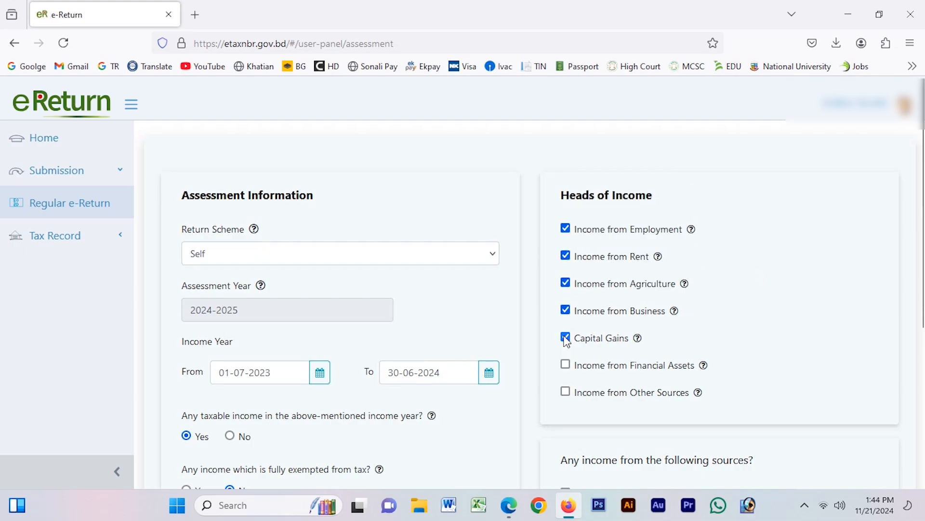
Deselect the Capital Gains, Agriculture, Employment, Rent and Business heads of income, confirming removal of their data.
click(566, 338)
click(597, 212)
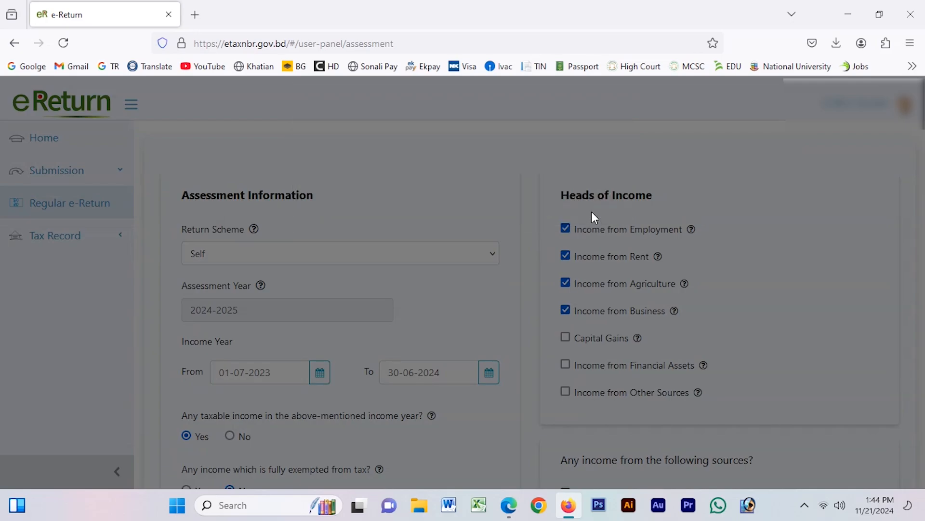
click(567, 284)
click(602, 210)
click(566, 230)
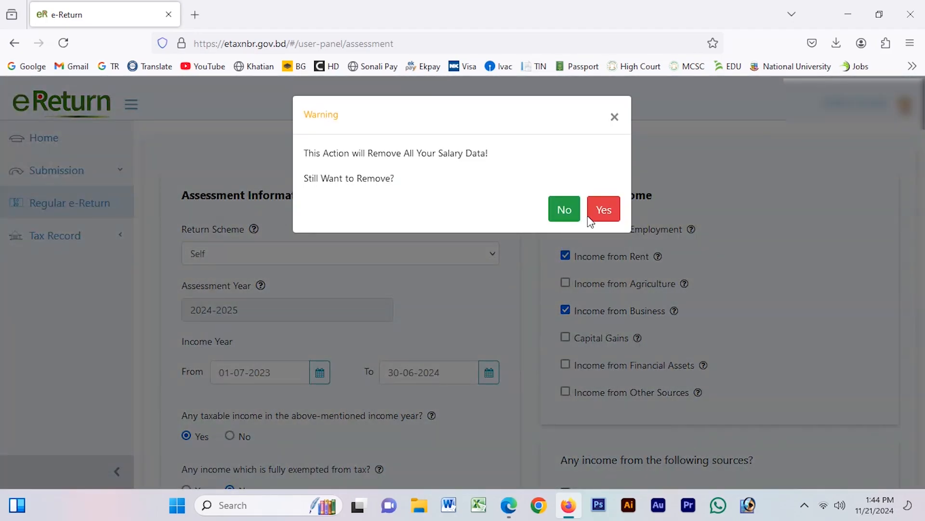
click(604, 209)
click(565, 257)
click(604, 207)
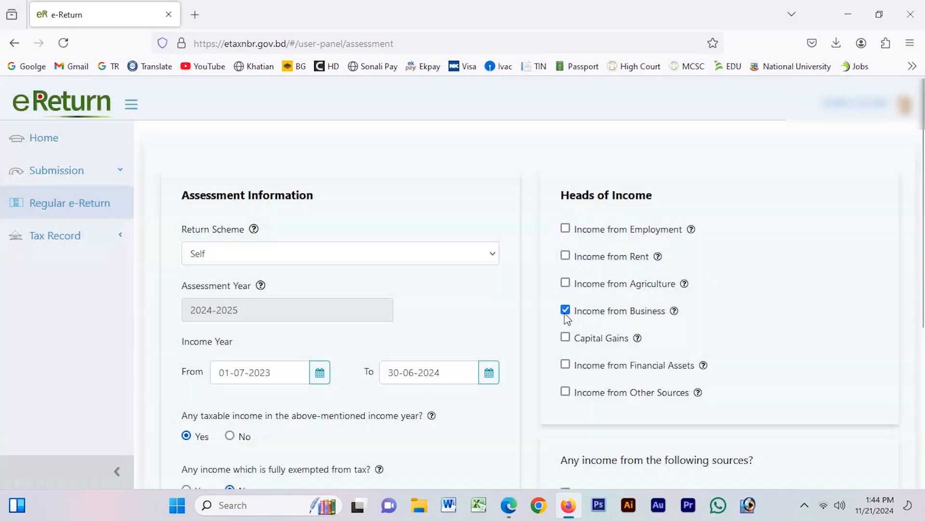
click(566, 313)
click(603, 208)
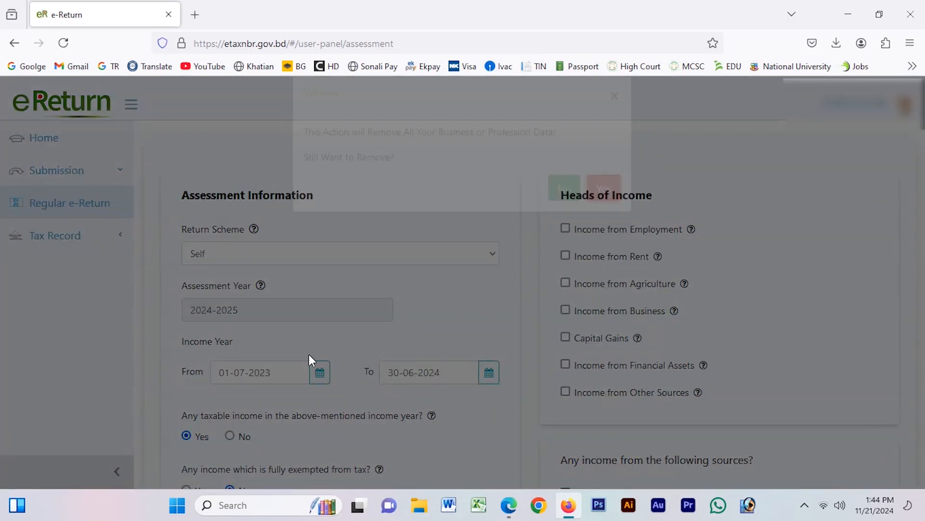
Change the taxable income answer back to No and confirm disabling all income sections.
scroll(259, 403, down, 2)
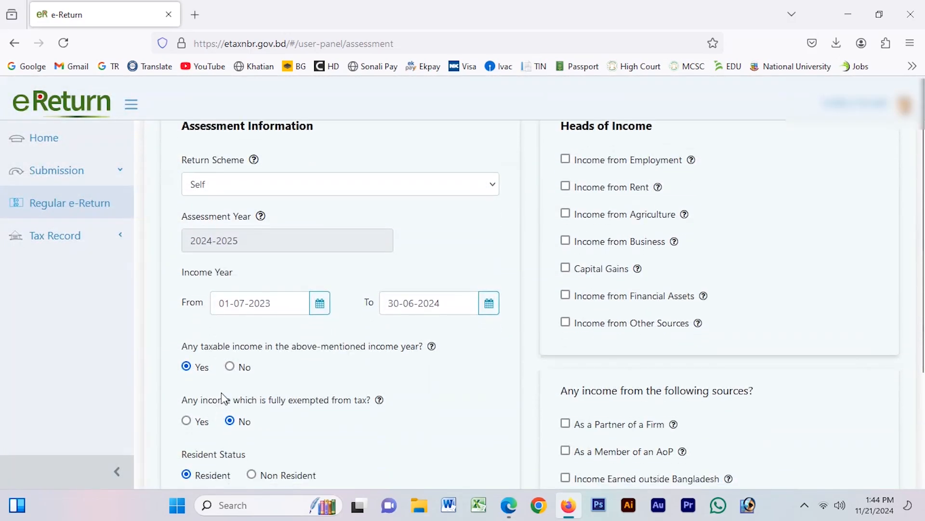
click(230, 367)
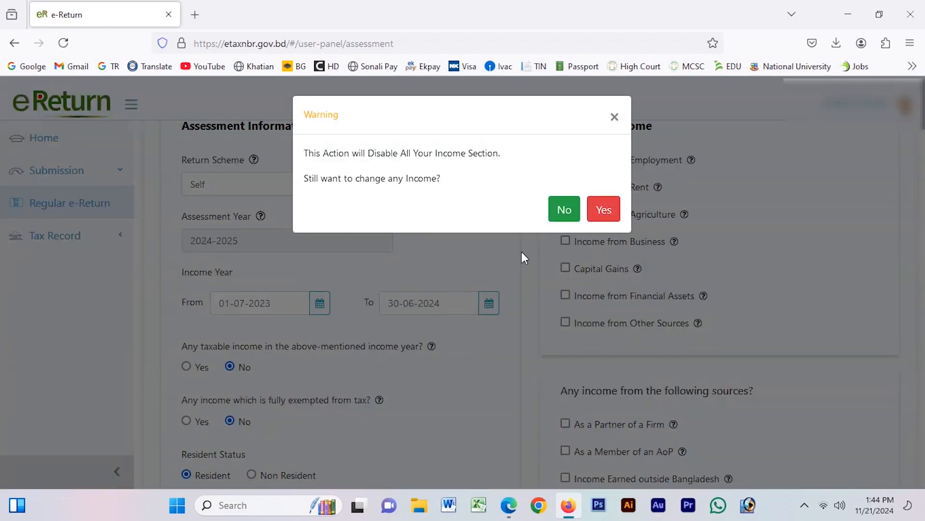
click(608, 208)
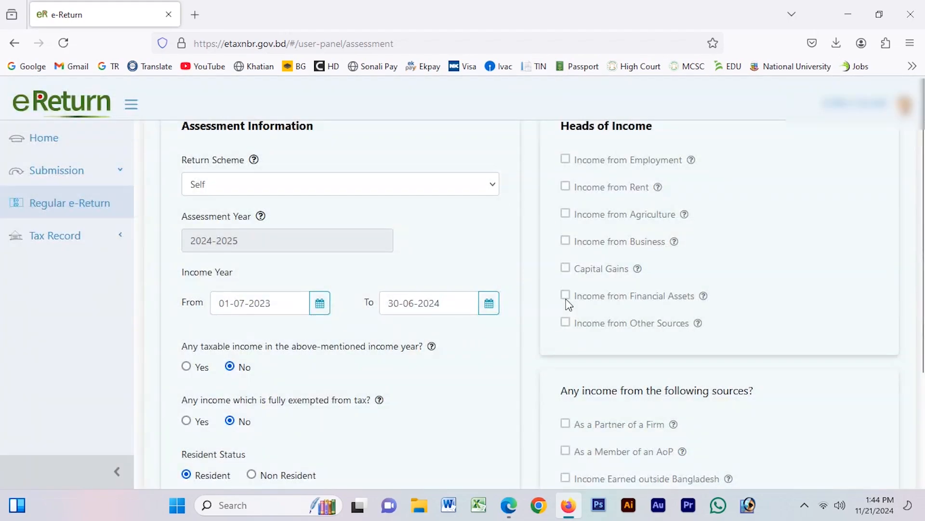
Examine the heads of income, the other income sources, and the questions on taxable and fully exempted income.
drag(596, 126, 620, 191)
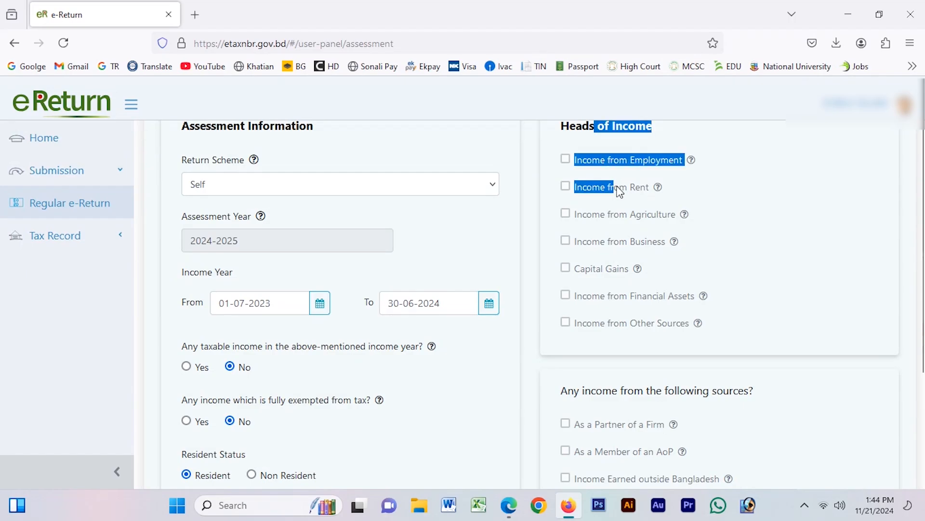
click(595, 155)
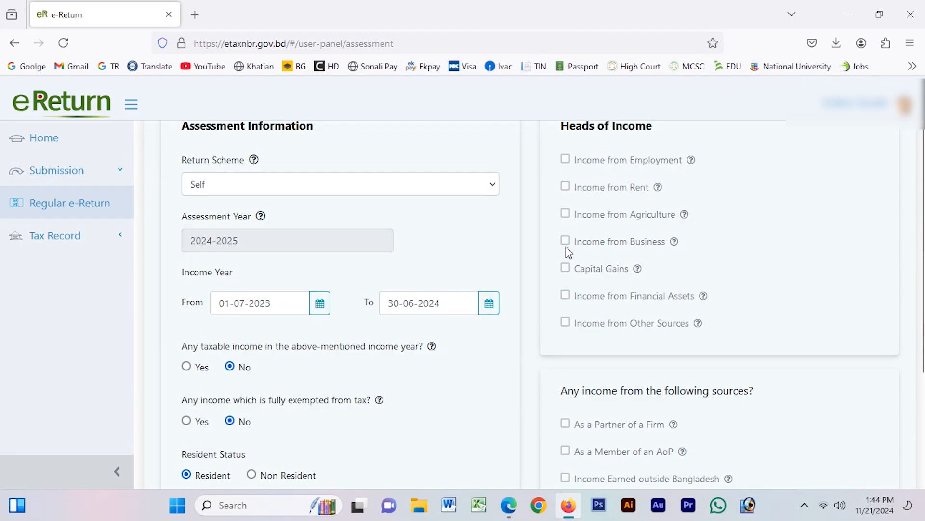
scroll(593, 260, down, 3)
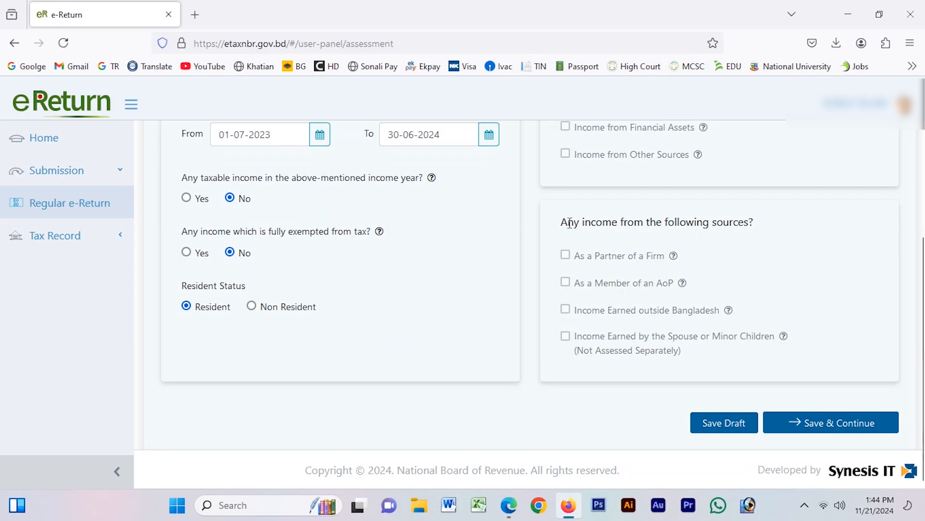
drag(568, 223, 634, 223)
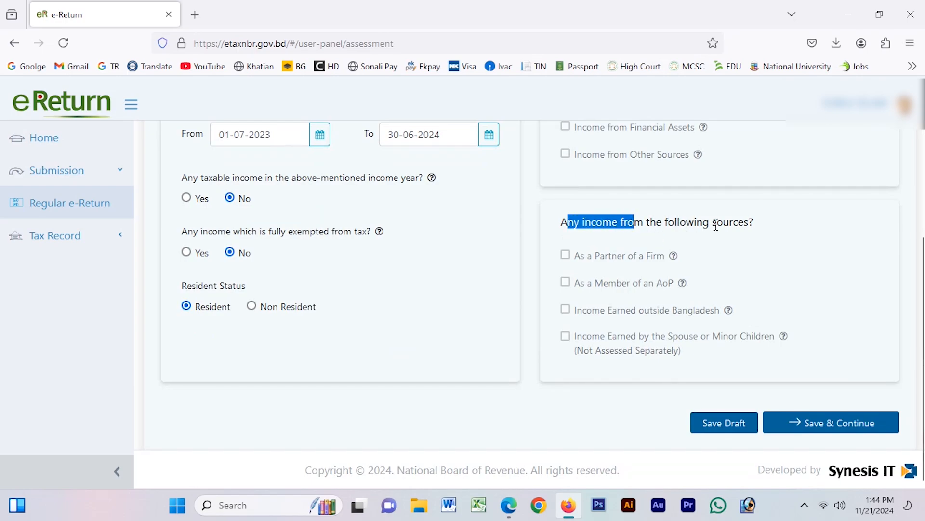
click(624, 263)
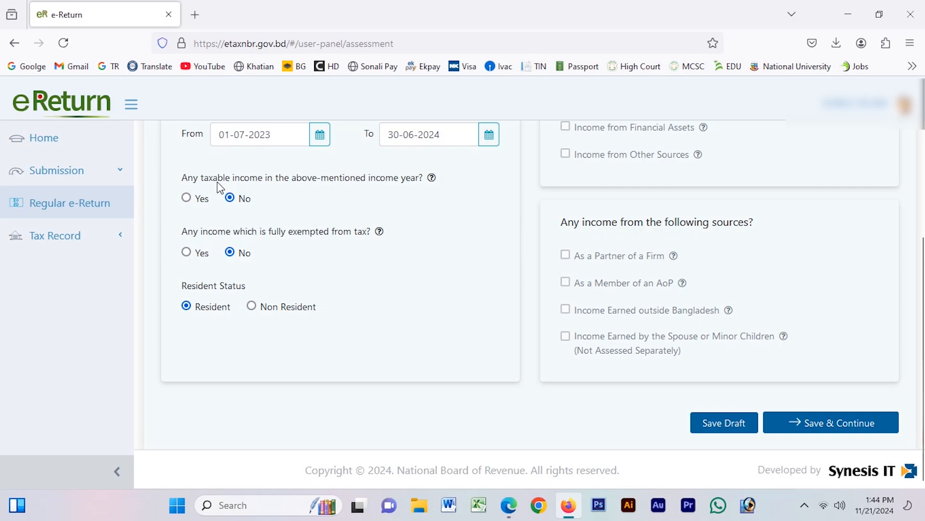
drag(217, 183, 312, 194)
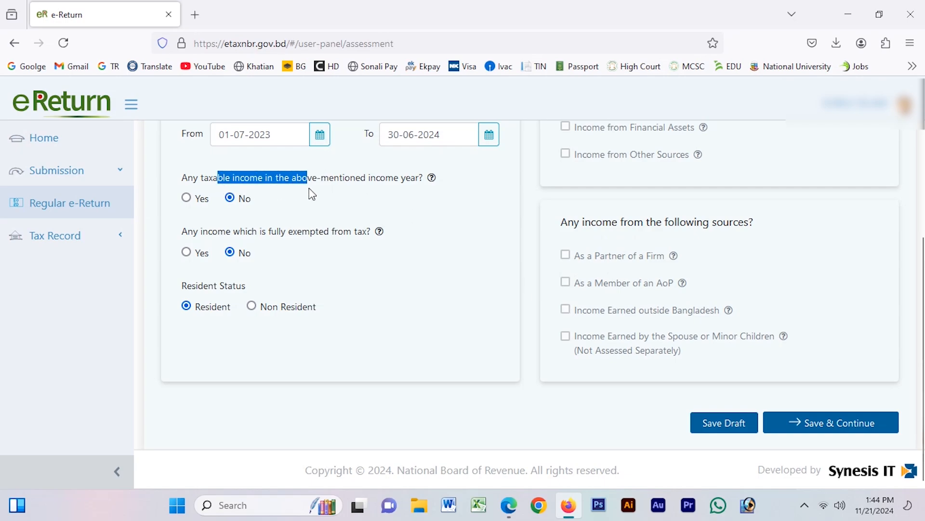
drag(251, 236, 305, 247)
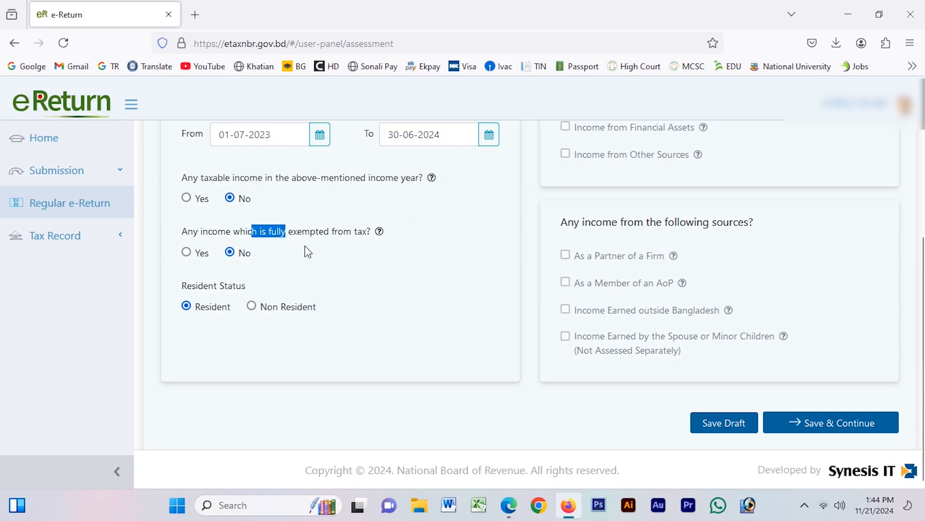
click(339, 262)
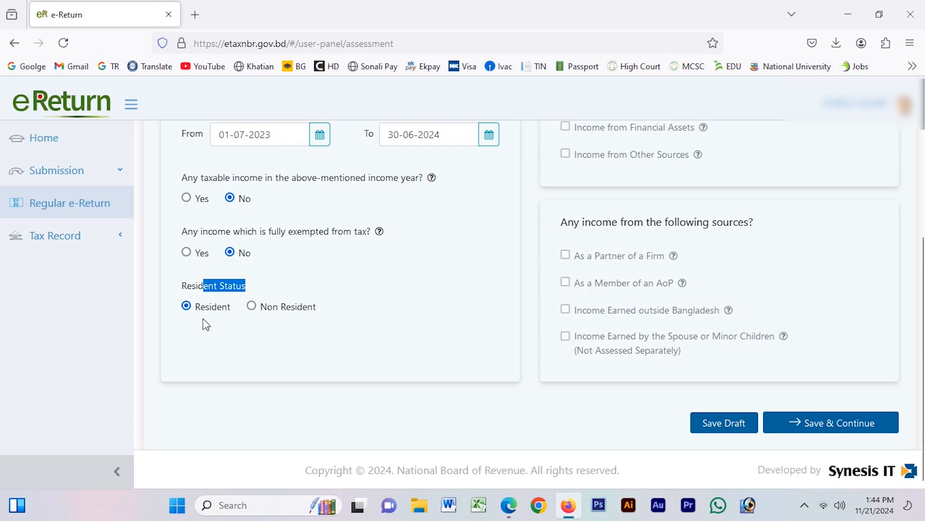
Check the completed assessment details, save them and continue to the Additional Information page.
scroll(685, 373, up, 4)
scroll(723, 370, down, 4)
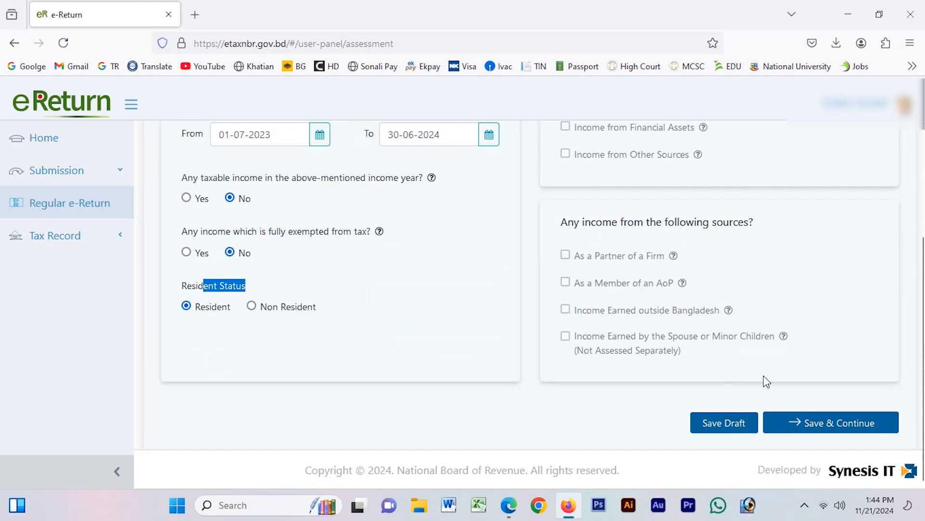
click(838, 421)
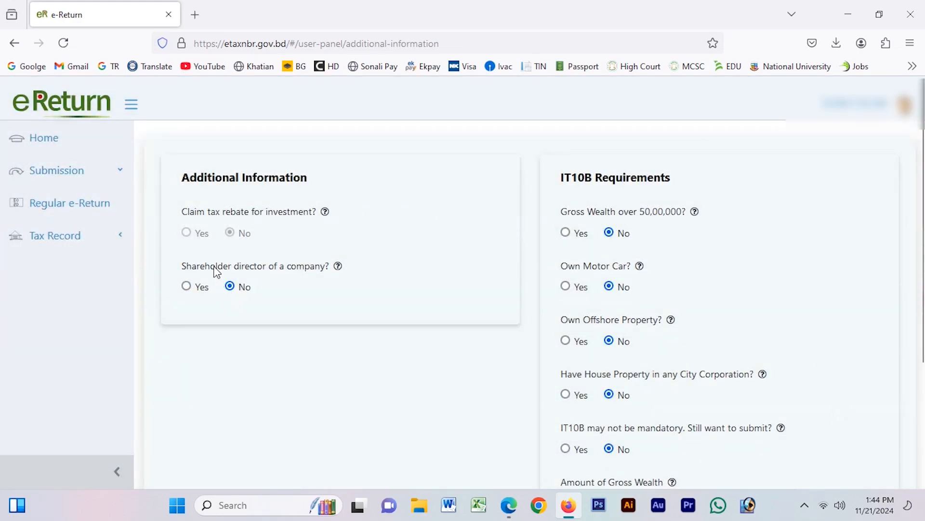
Examine the tax rebate, shareholder director and IT10B requirement questions on the Additional Information page.
drag(231, 212, 299, 215)
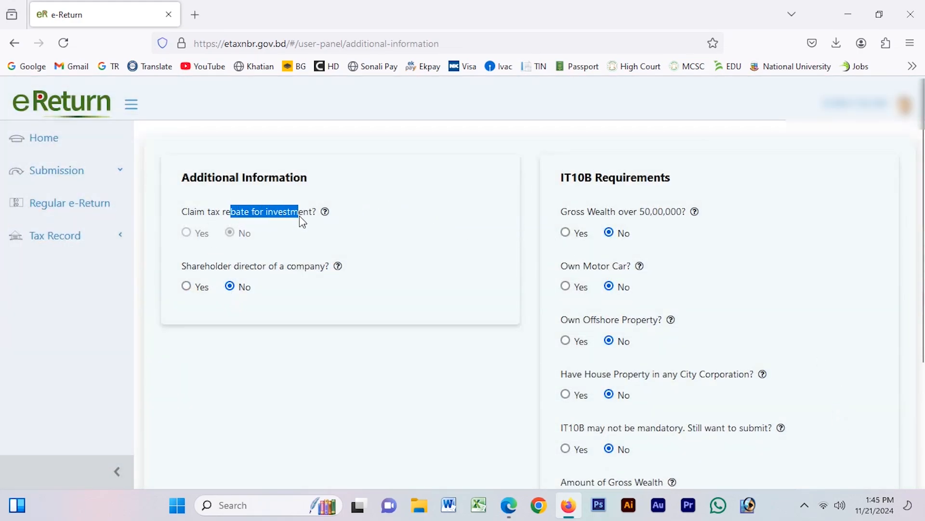
drag(200, 266, 291, 268)
drag(219, 268, 254, 268)
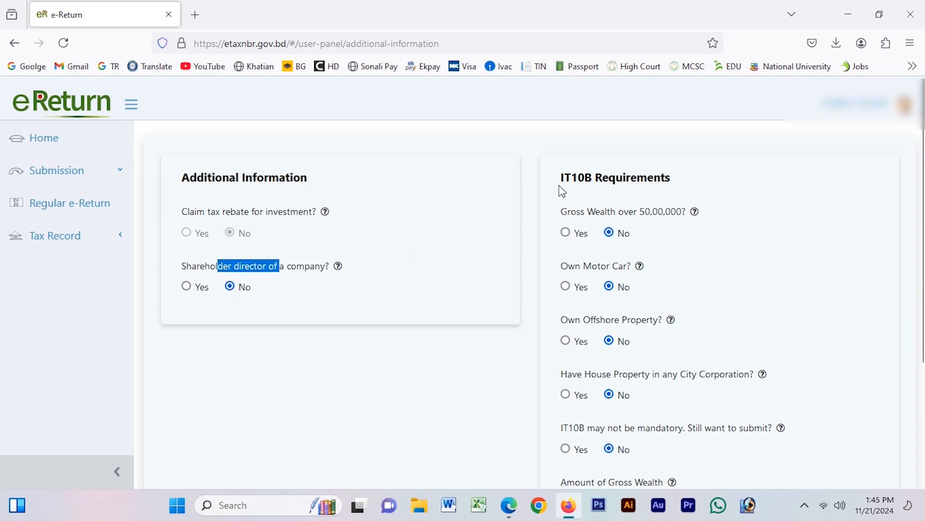
drag(565, 178, 660, 183)
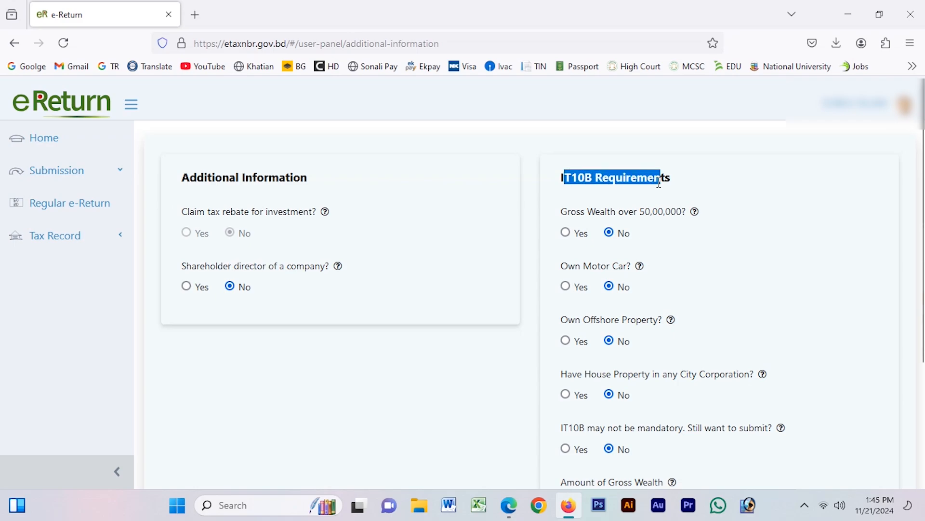
click(635, 221)
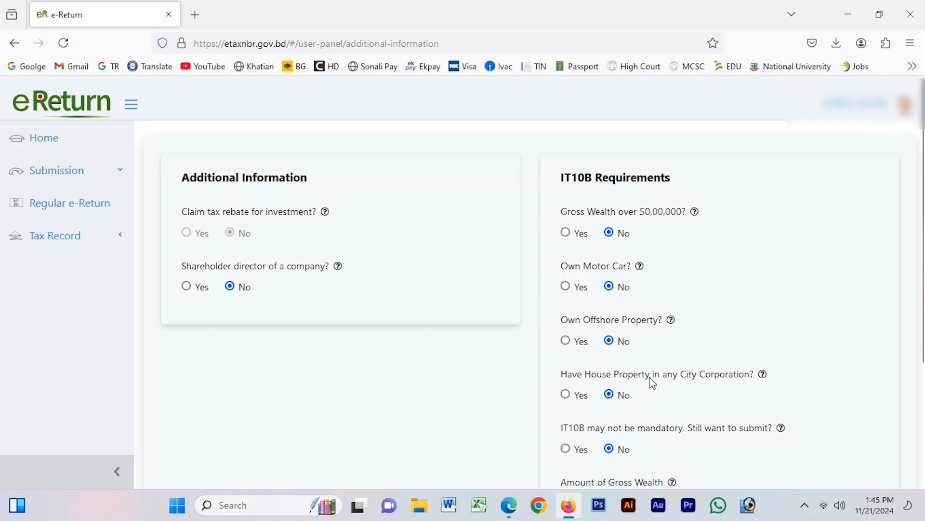
drag(692, 379, 727, 378)
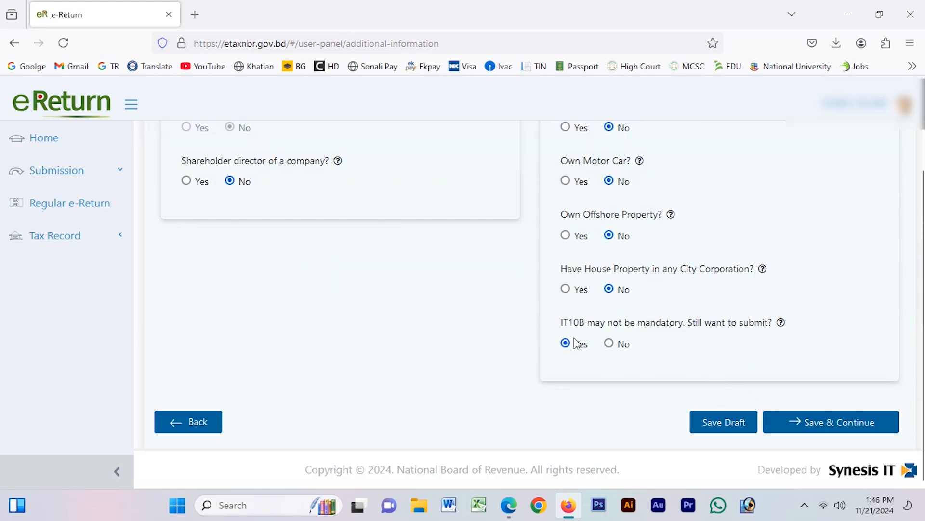
Answer Yes to submitting the non-mandatory IT10B, and save and continue to the Expenditure page.
drag(573, 327, 722, 336)
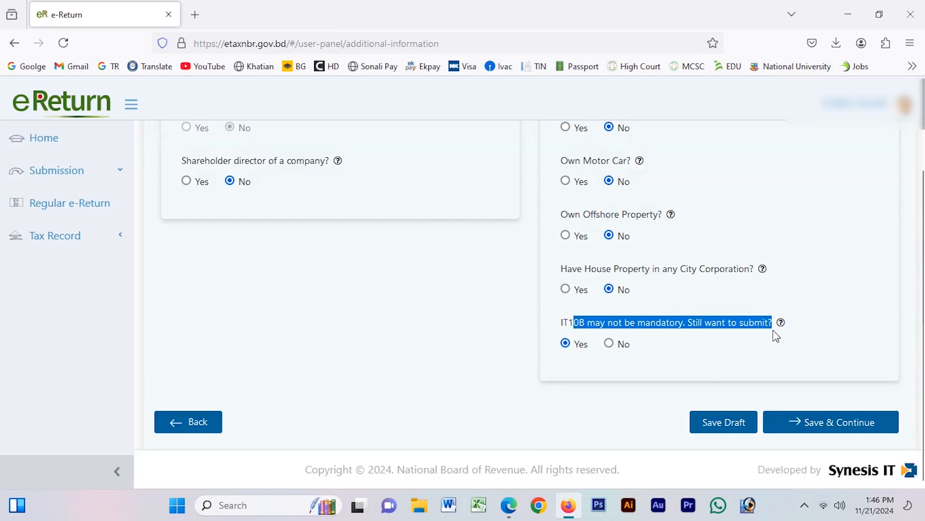
click(584, 348)
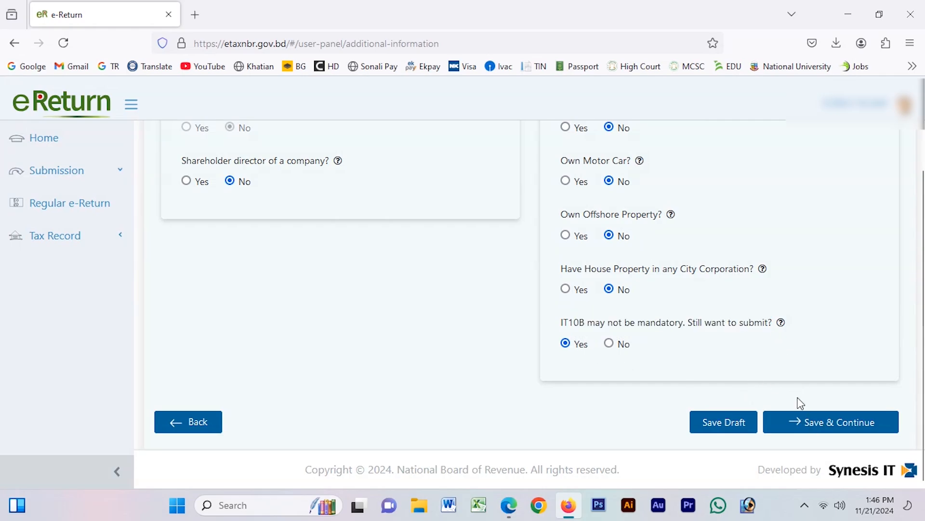
scroll(712, 262, up, 3)
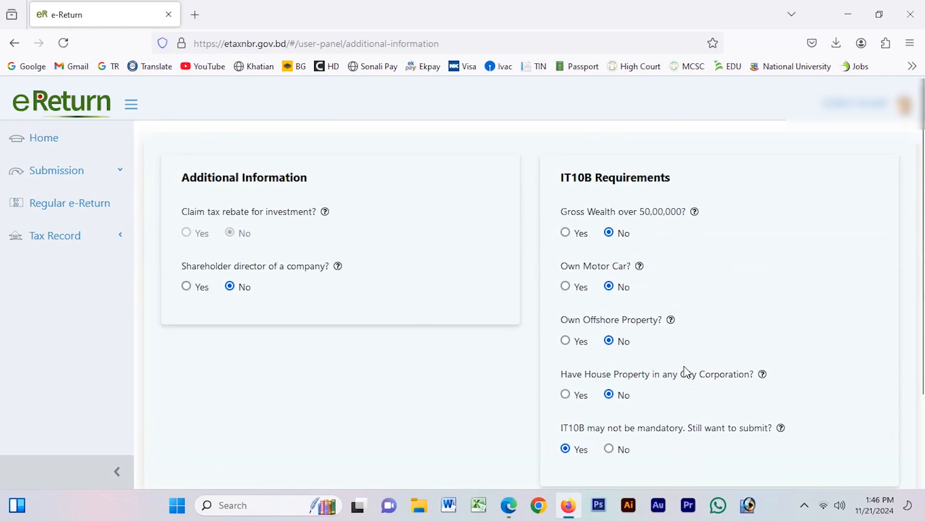
scroll(687, 371, down, 5)
click(822, 427)
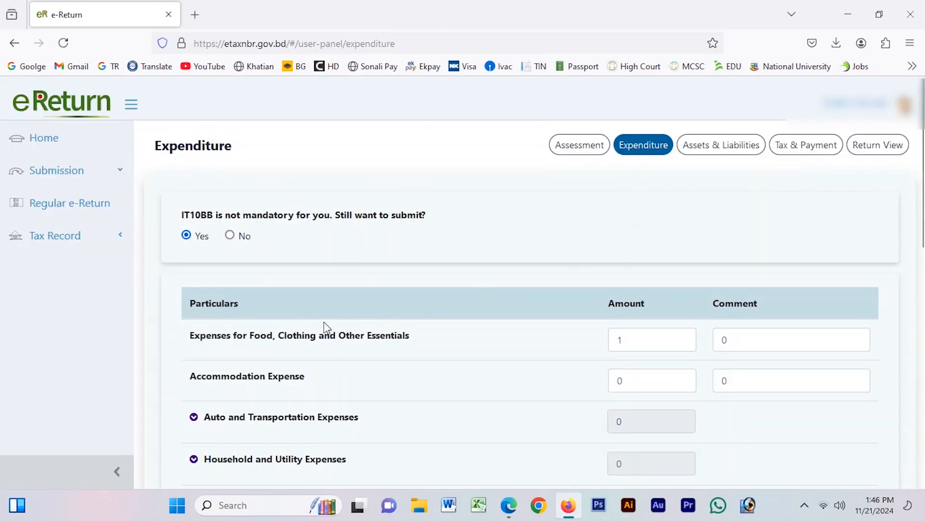
Examine the expense particulars on the Expenditure page, from food and accommodation down to the tax payment rows.
scroll(331, 327, down, 1)
drag(206, 267, 274, 279)
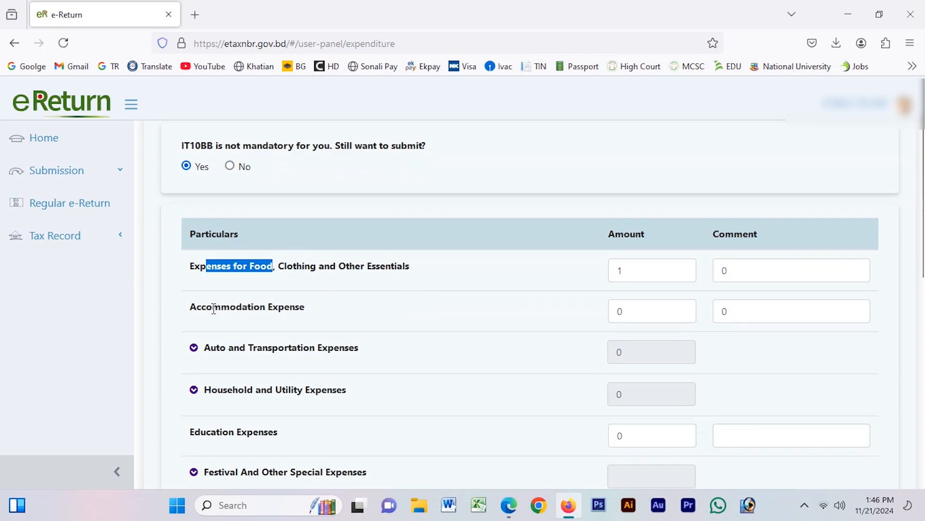
drag(221, 309, 378, 312)
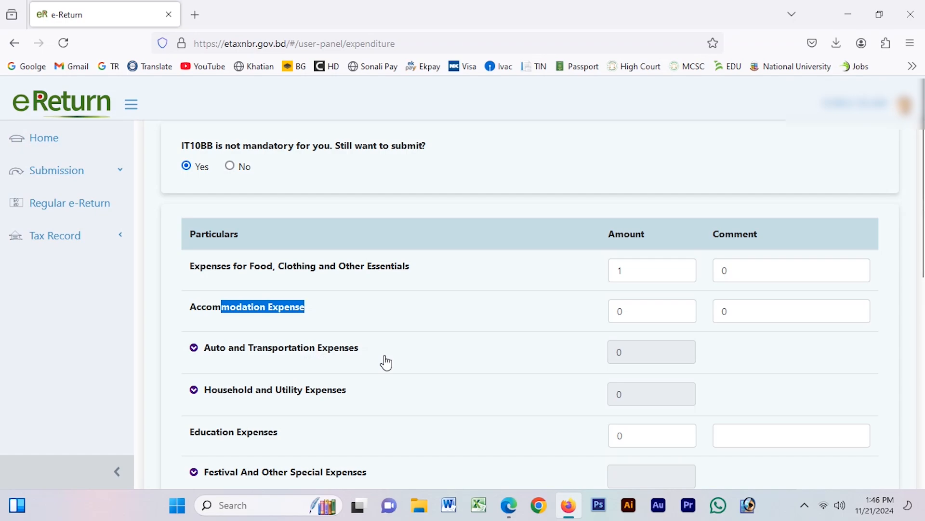
scroll(386, 363, down, 3)
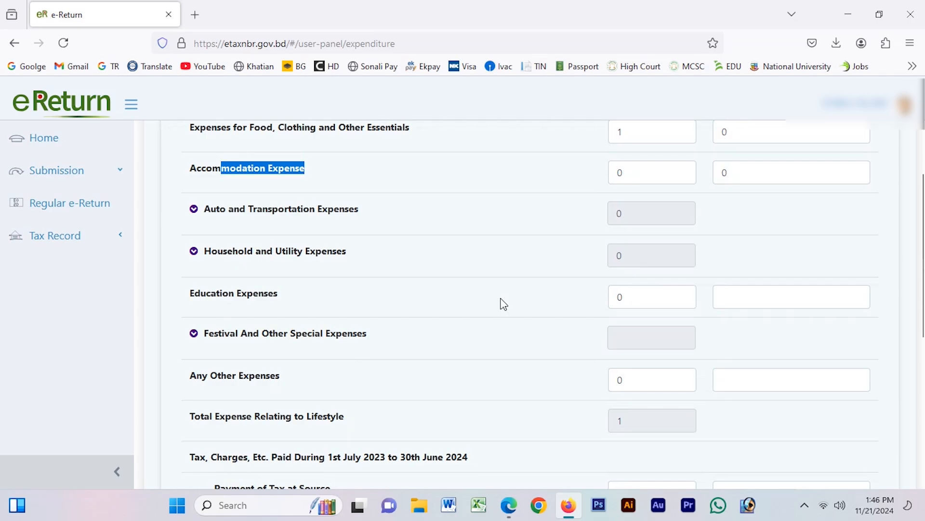
scroll(525, 304, down, 3)
scroll(523, 294, up, 6)
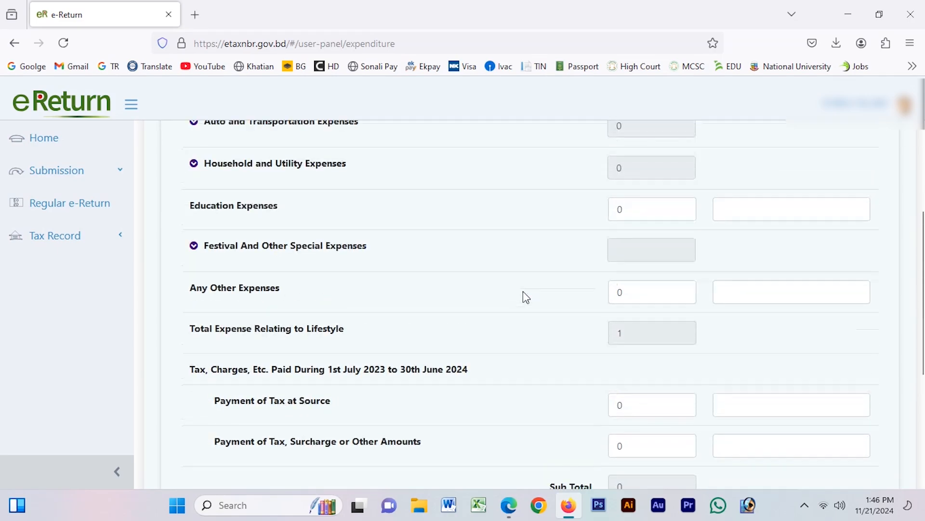
Enter 1,00,000 for food, clothing and other essentials, 20,000 for education expenses and 50,000 for any other expenses.
double_click(644, 268)
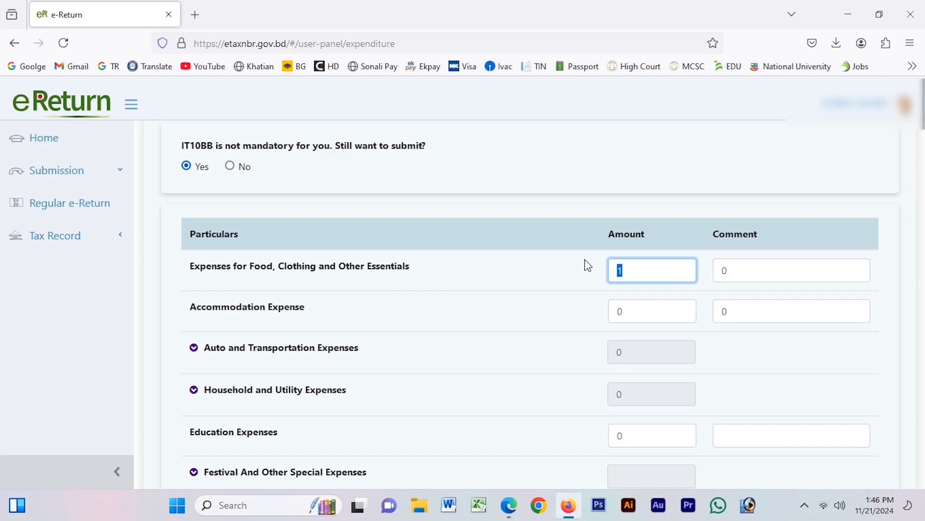
text(100000)
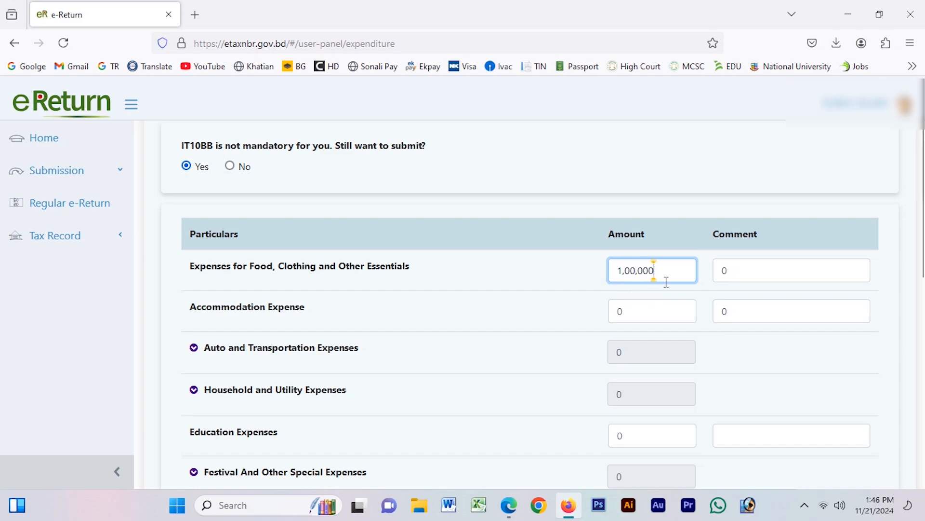
drag(665, 275, 513, 273)
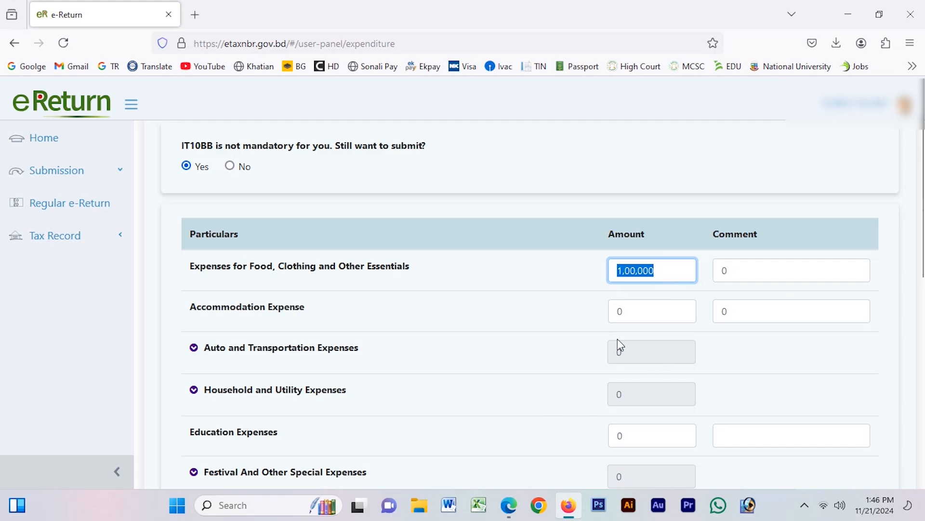
scroll(638, 371, down, 3)
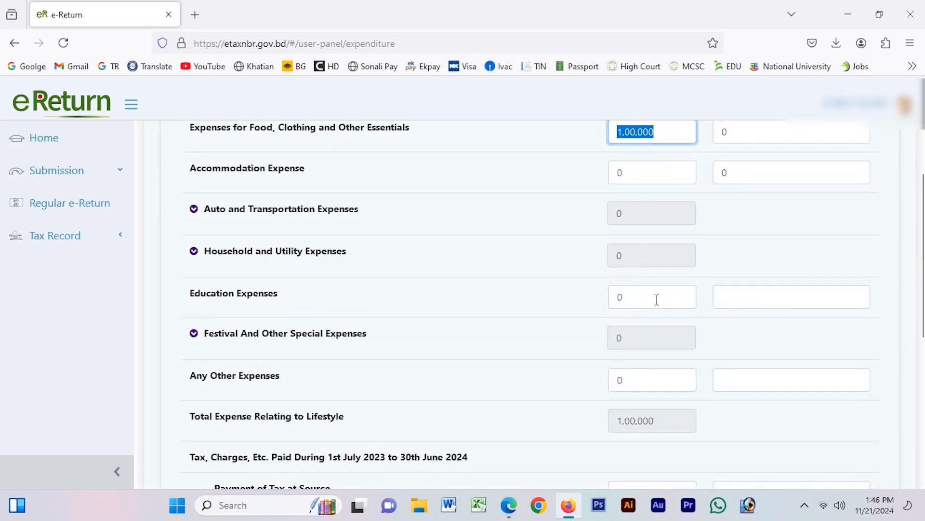
drag(652, 298, 499, 305)
text(20000)
drag(651, 380, 440, 382)
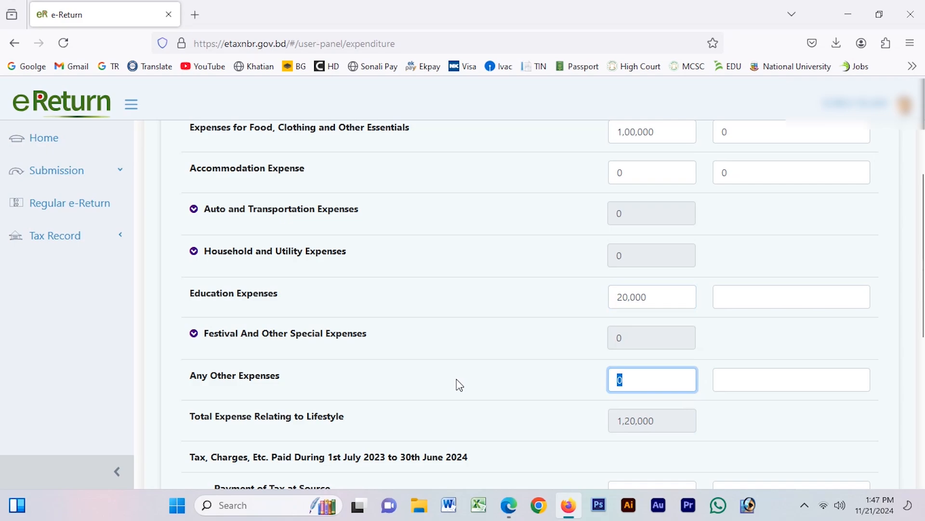
text(500000)
click(526, 434)
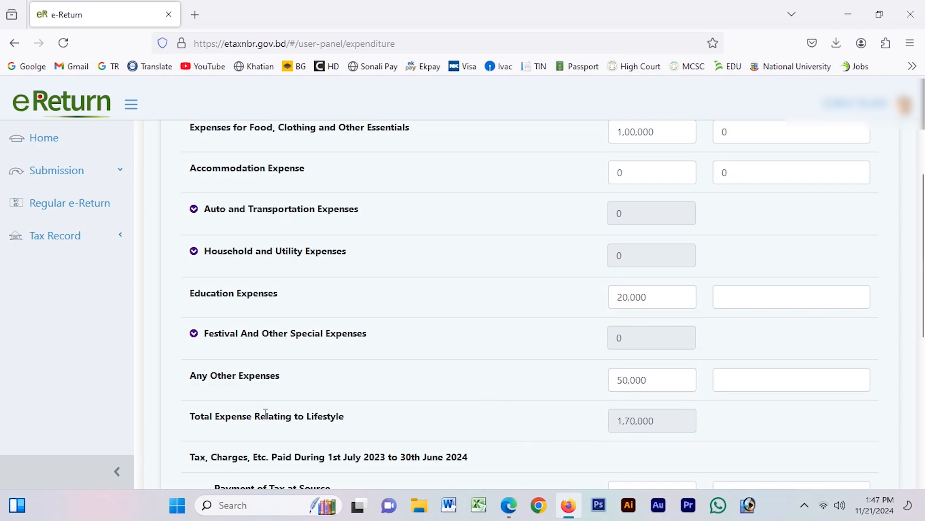
Check the total lifestyle expense and the tax rows, and save and continue to Assets & Liabilities.
drag(210, 416, 321, 416)
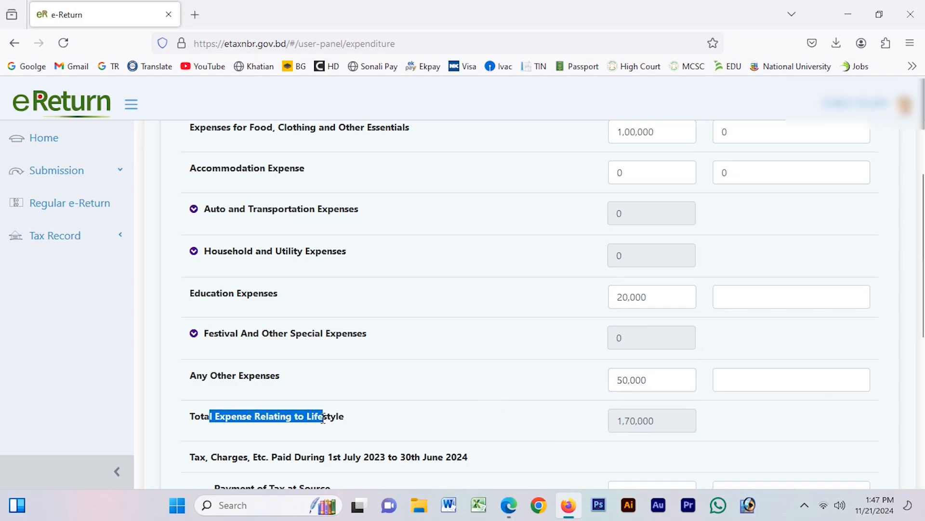
click(434, 423)
drag(623, 421, 656, 423)
scroll(406, 261, down, 4)
scroll(548, 296, down, 3)
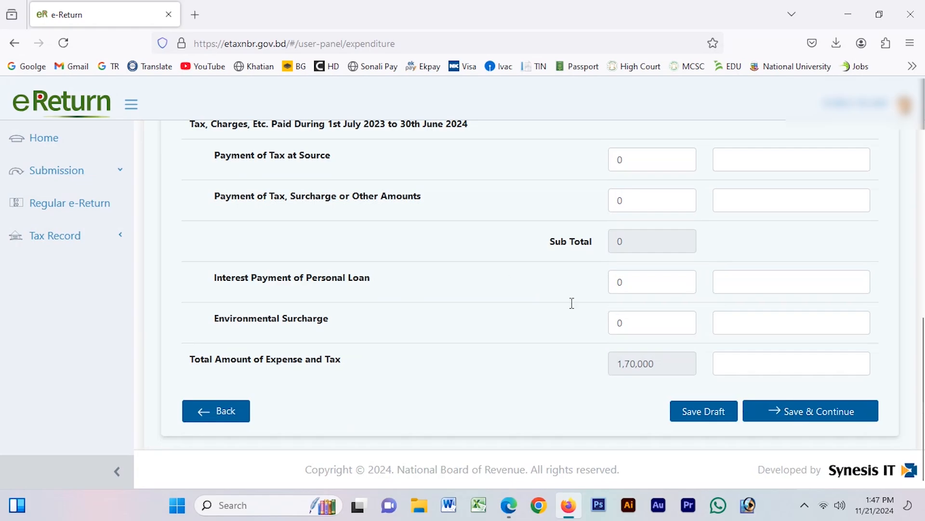
click(806, 412)
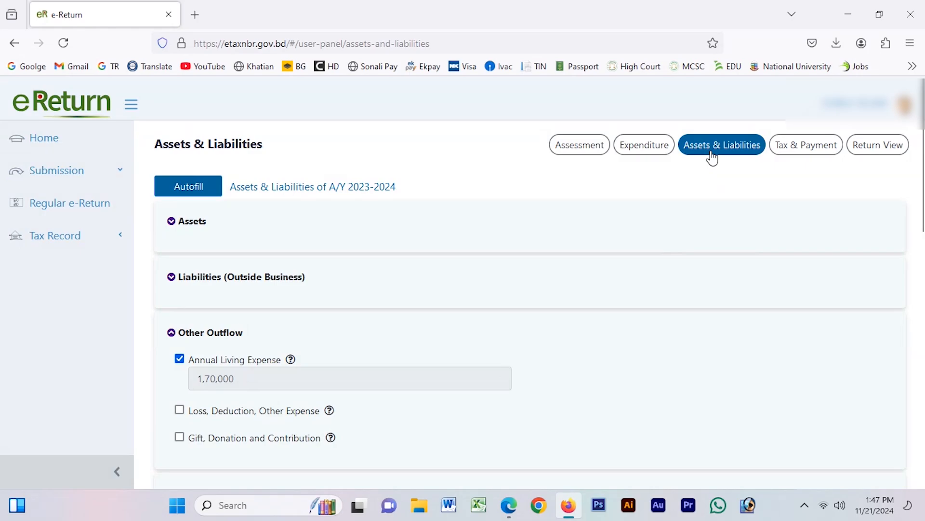
Expand the Assets section and select Business Capital to examine its three subcategories.
click(171, 222)
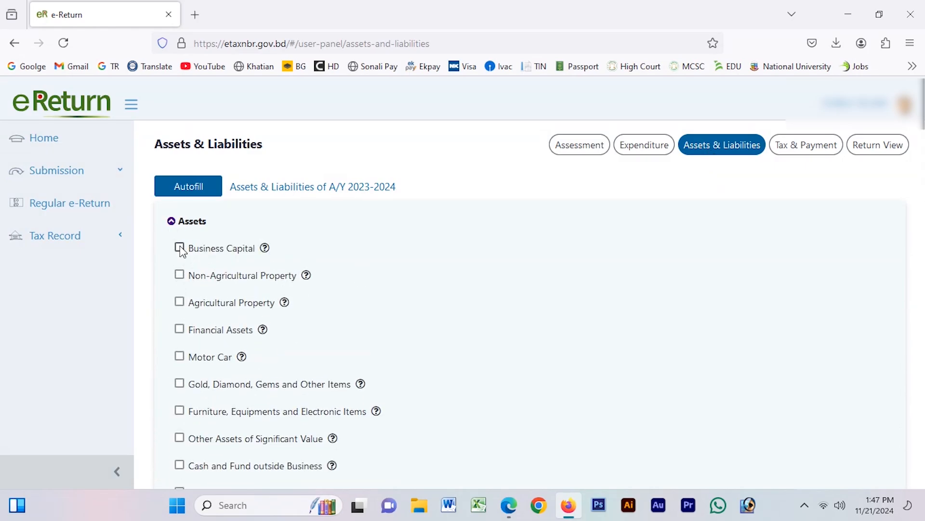
click(180, 249)
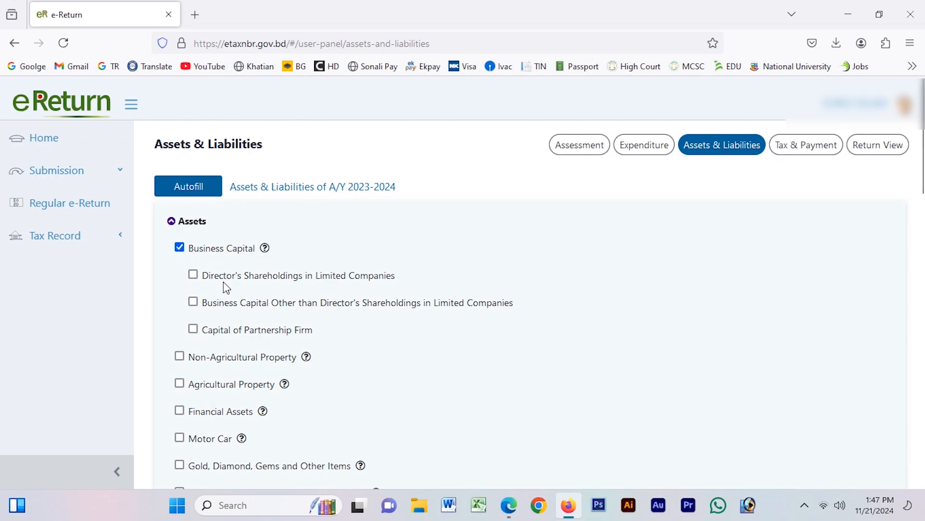
drag(226, 279, 383, 269)
drag(230, 302, 540, 320)
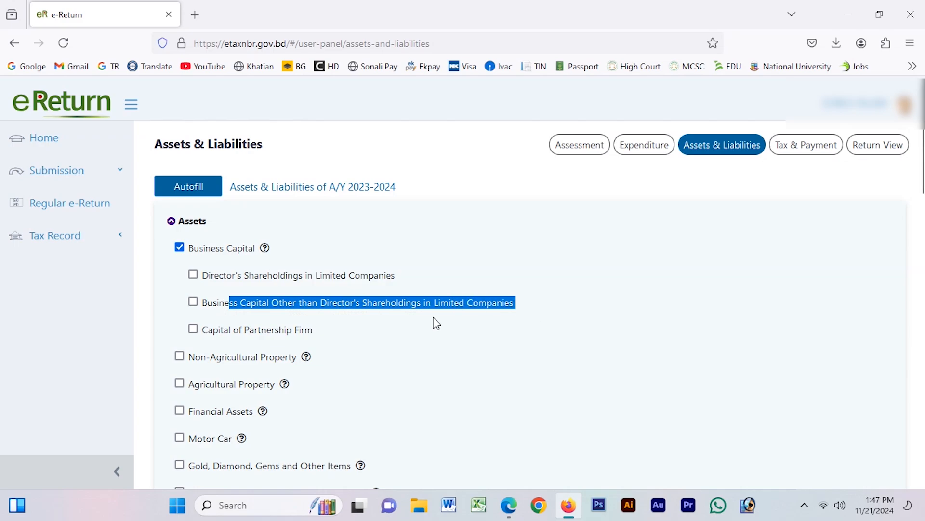
drag(225, 332, 293, 340)
click(298, 336)
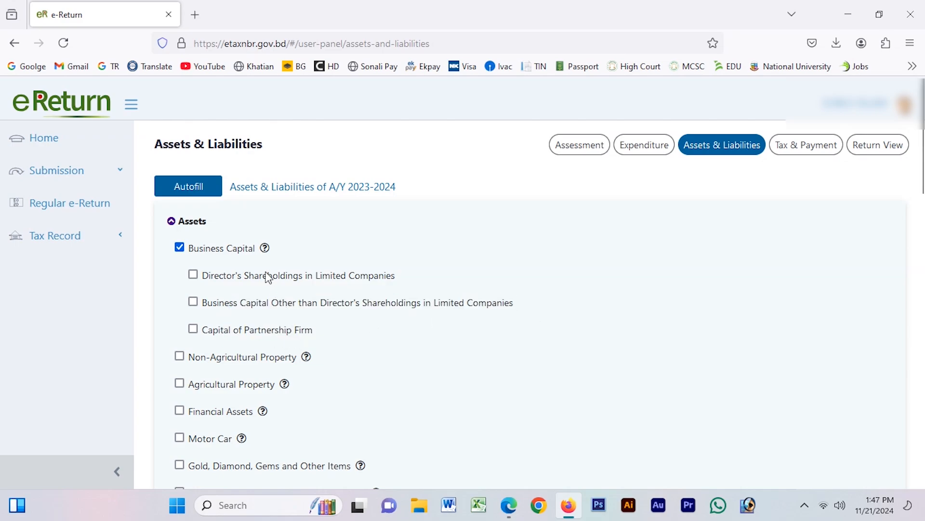
Examine the entry fields for Director's Shareholdings in Limited Companies, and deselect both that item and Business Capital.
drag(233, 279, 285, 283)
click(193, 275)
click(330, 278)
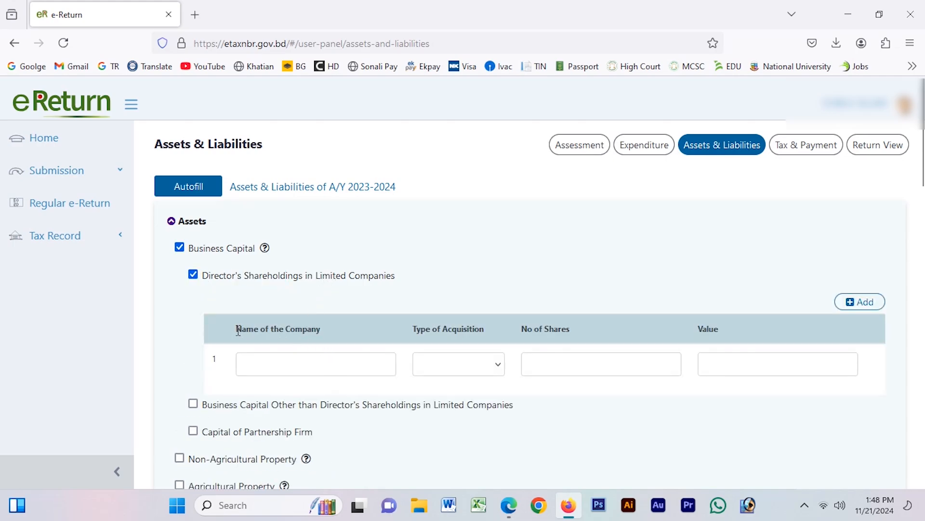
drag(236, 328, 321, 329)
click(295, 362)
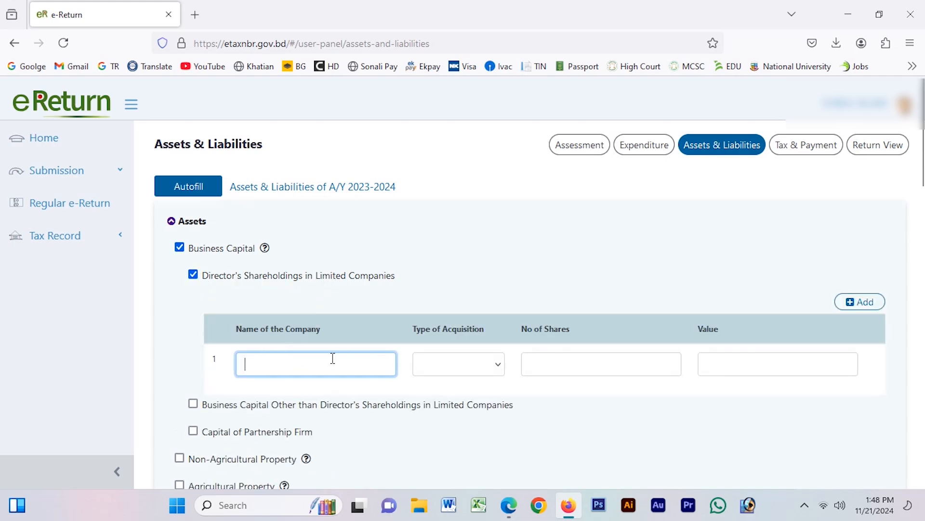
click(472, 367)
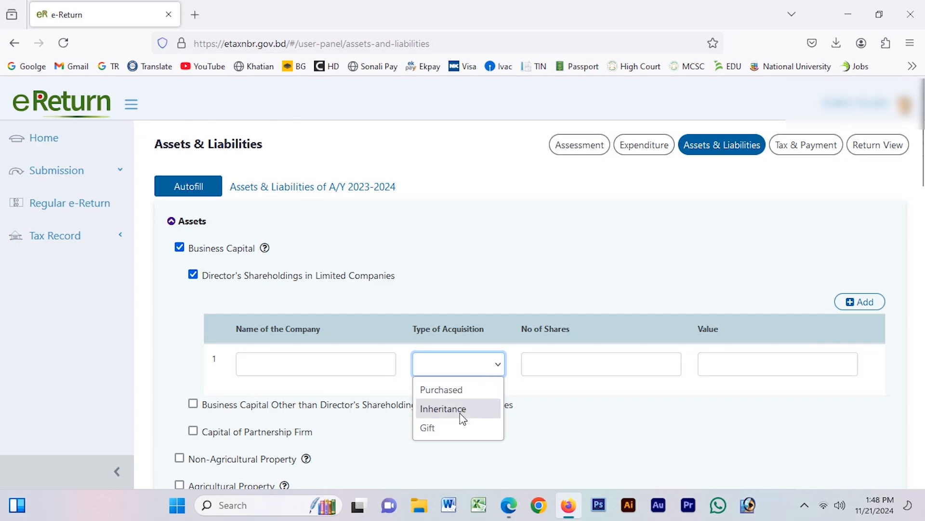
click(607, 366)
drag(526, 329, 576, 331)
click(687, 403)
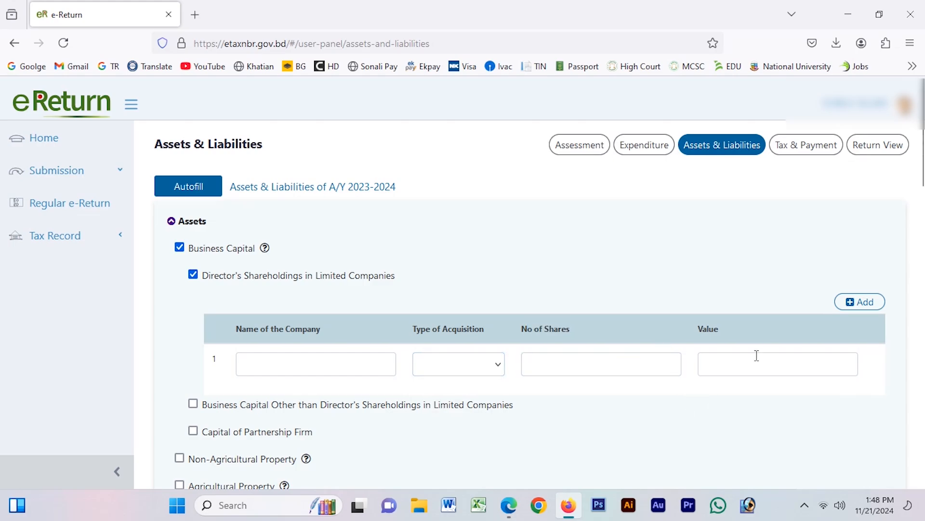
click(758, 364)
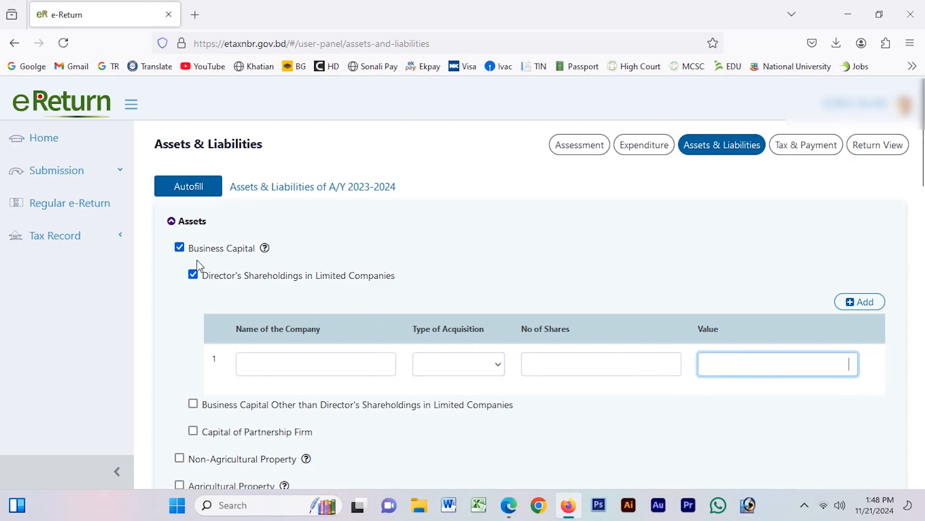
click(194, 274)
click(179, 248)
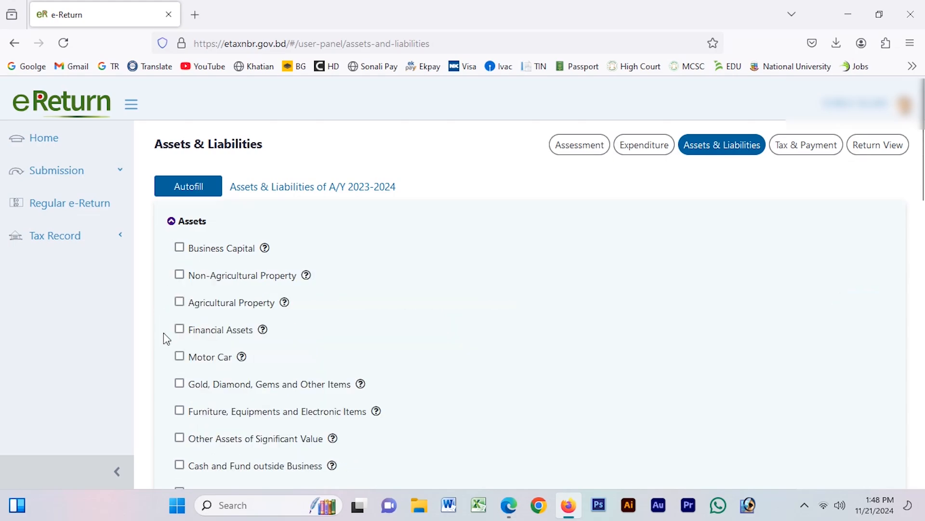
Select Non-Agricultural Property and its subcategory of the same name, and examine the description, acquisition type, area and unit fields.
click(180, 278)
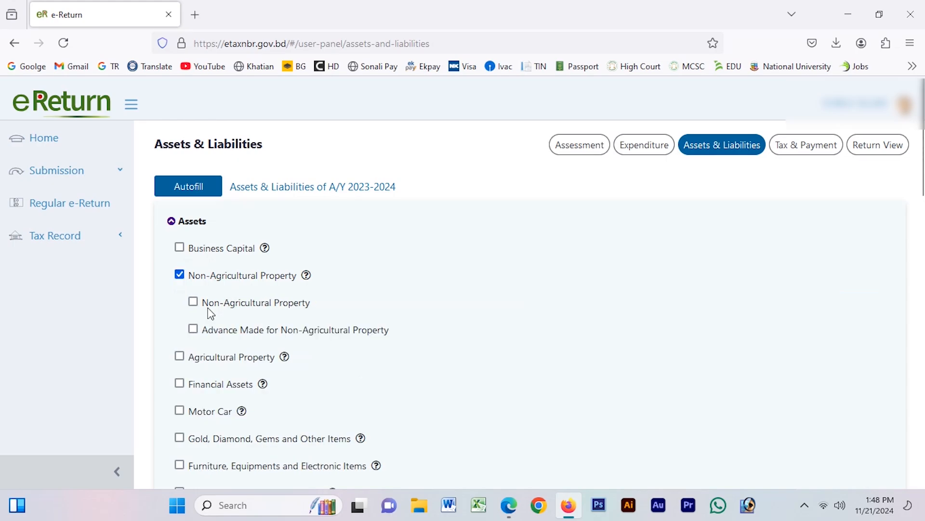
click(193, 301)
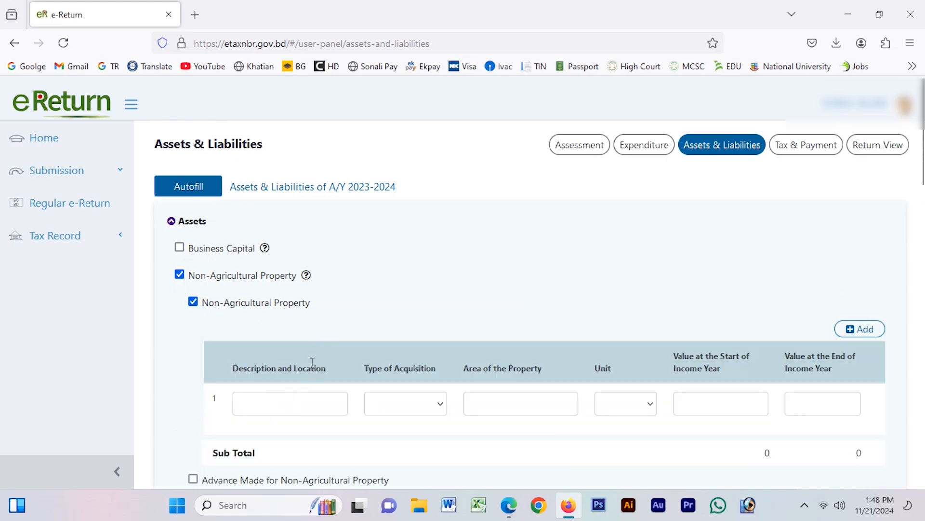
drag(272, 368, 304, 368)
click(263, 401)
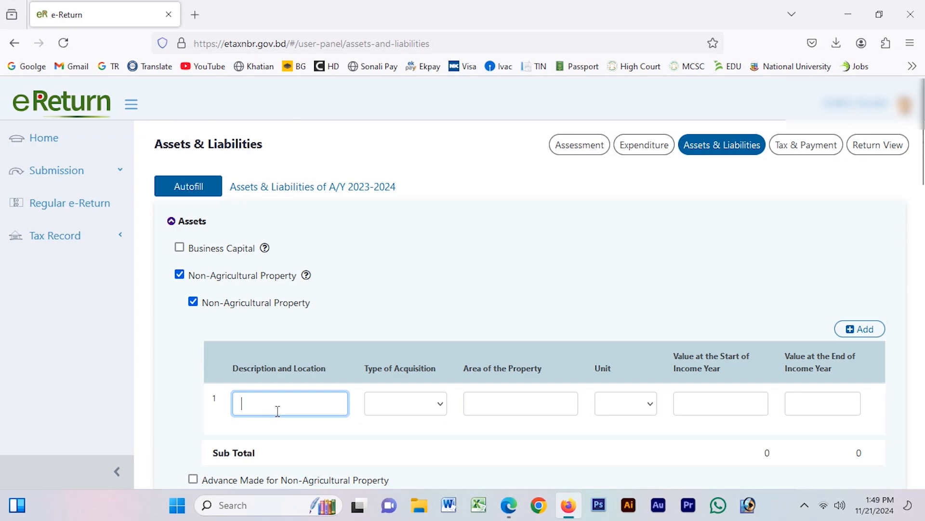
click(416, 399)
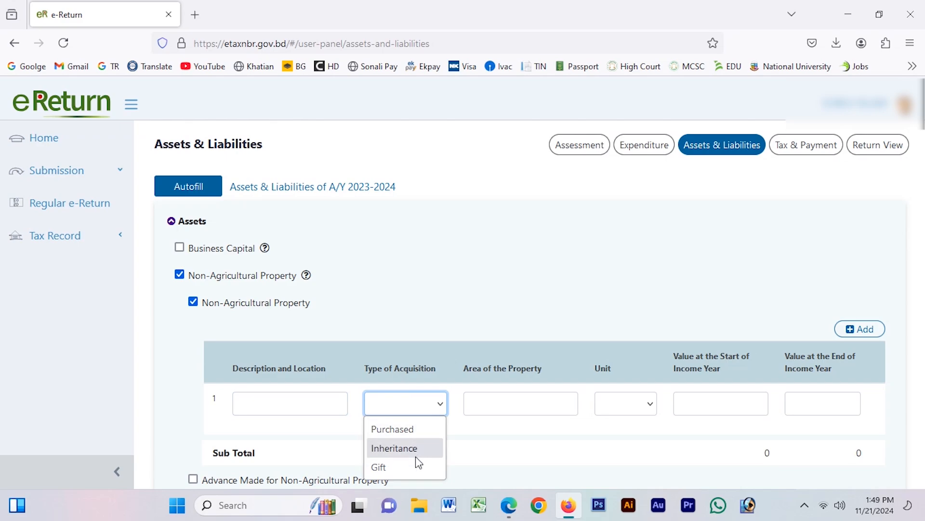
click(496, 464)
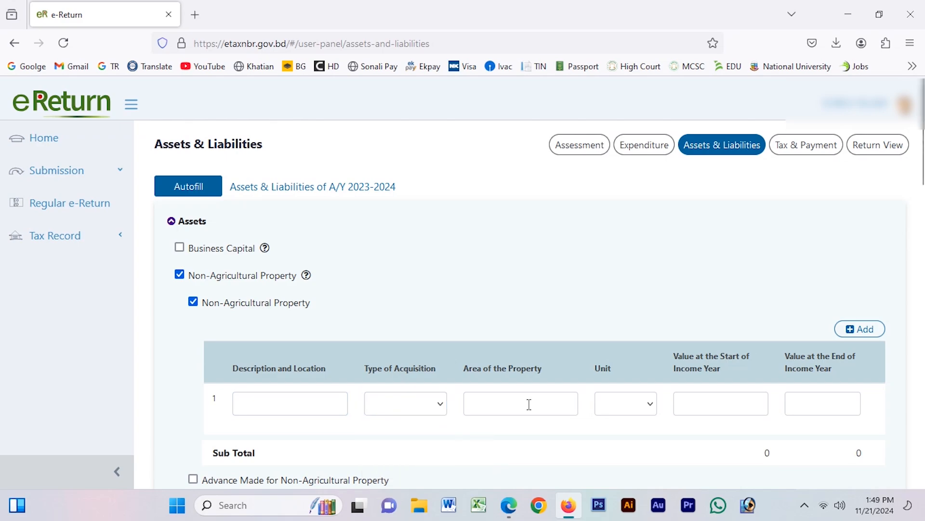
click(529, 404)
scroll(487, 384, down, 2)
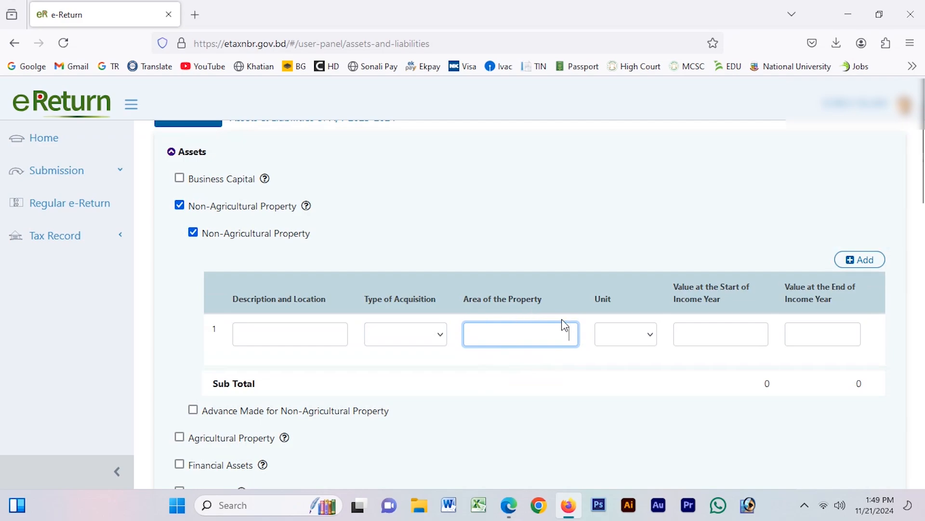
click(634, 334)
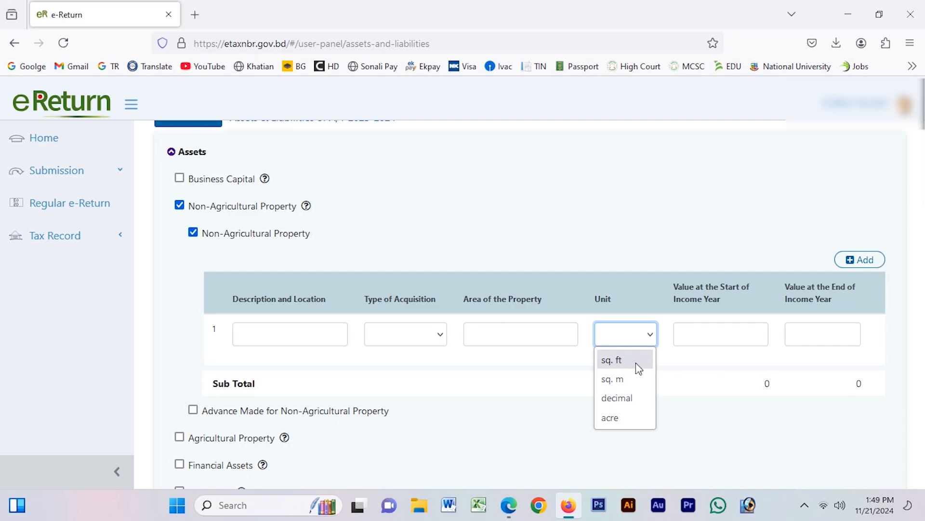
click(728, 383)
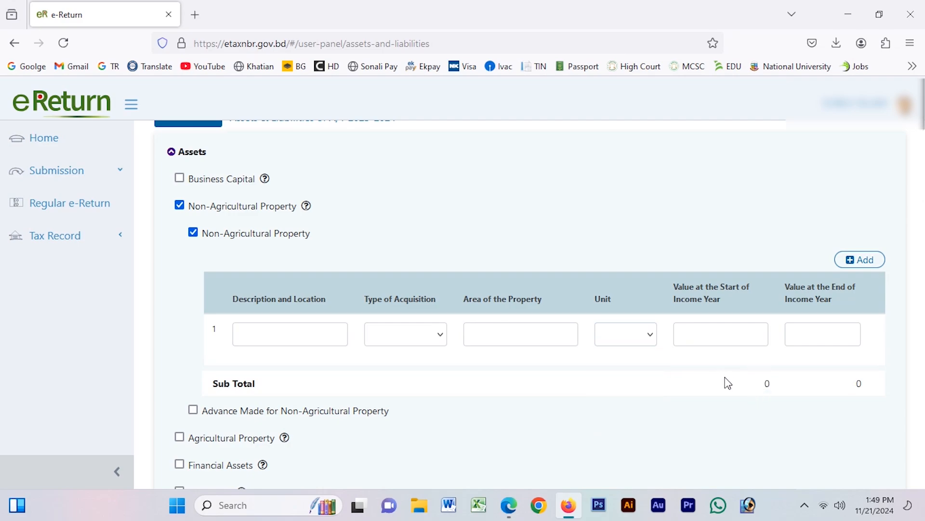
Examine the start- and end-of-income-year value columns for Non-Agricultural Property, and deselect both the subcategory and its parent category.
click(624, 333)
triple_click(713, 297)
double_click(713, 299)
click(718, 299)
drag(725, 311, 668, 290)
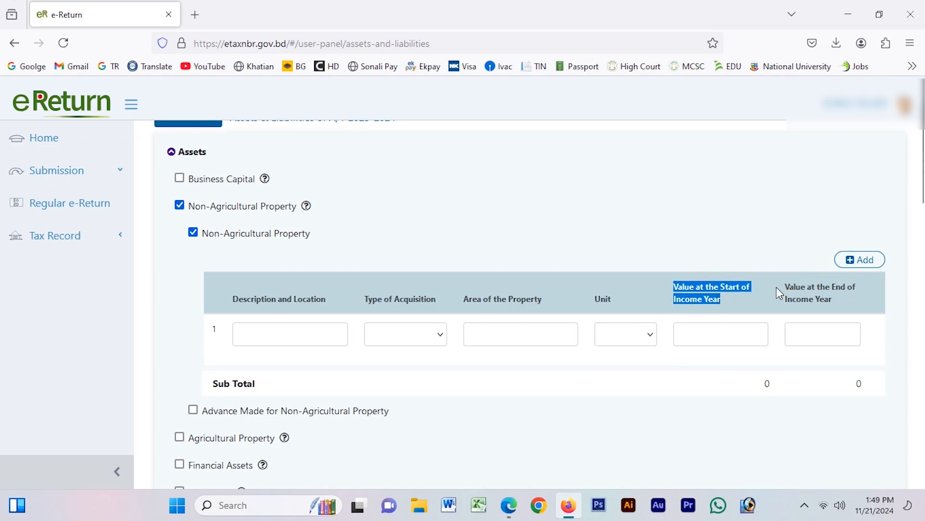
click(737, 314)
drag(787, 282, 899, 304)
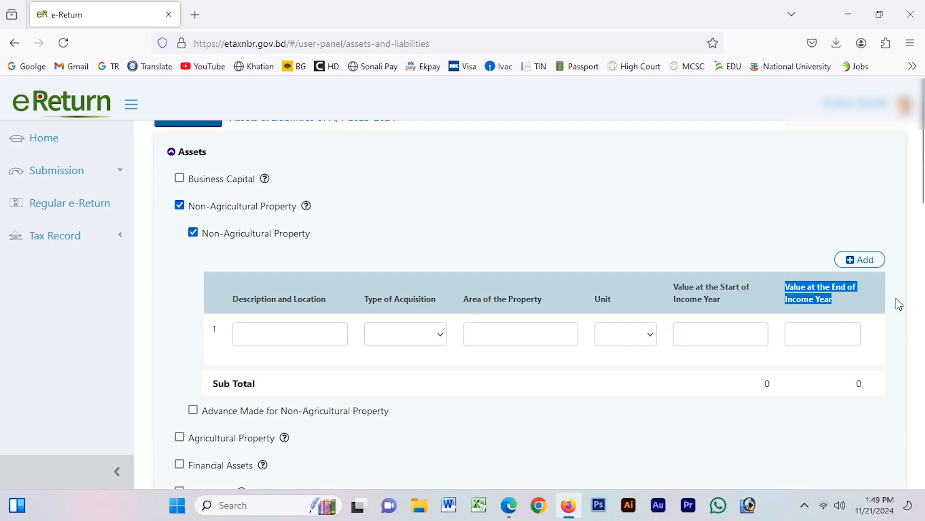
click(602, 386)
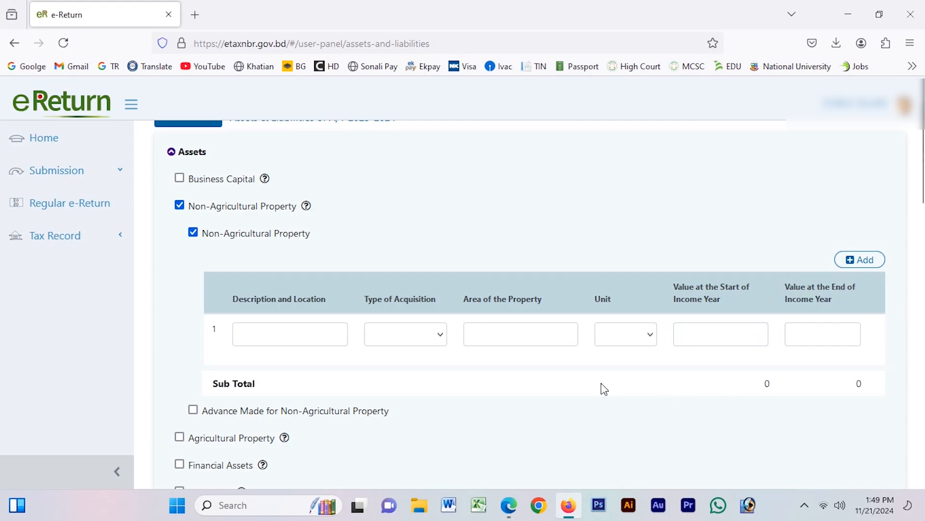
click(193, 233)
click(180, 206)
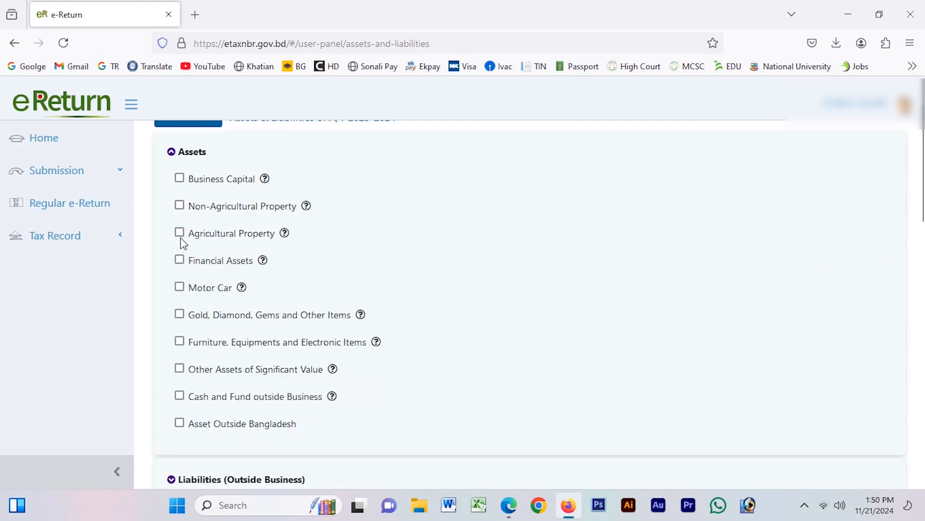
Select Agricultural Property to examine its entry fields, and deselect it again.
click(180, 233)
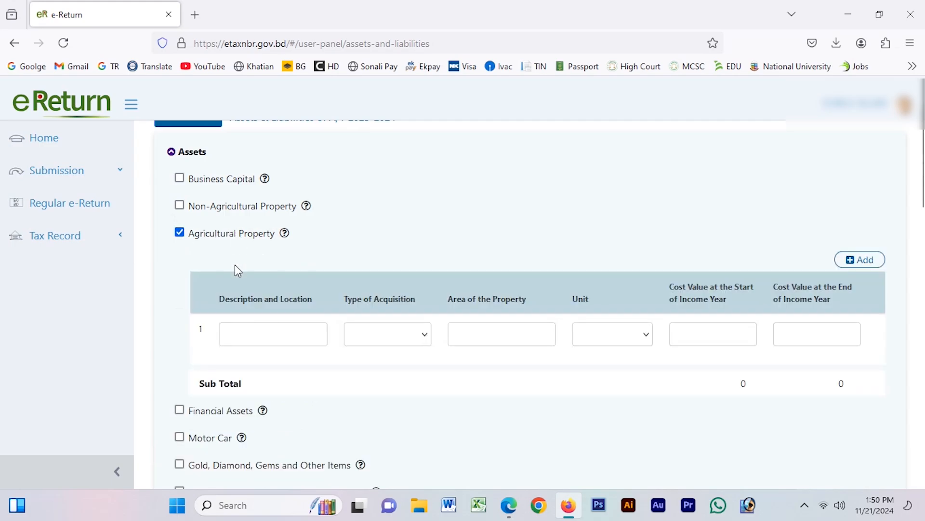
click(180, 206)
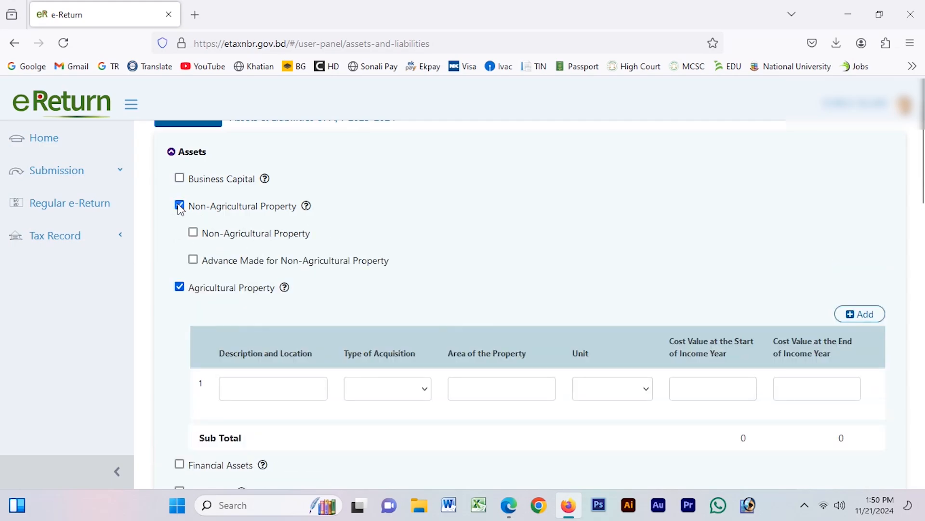
click(179, 206)
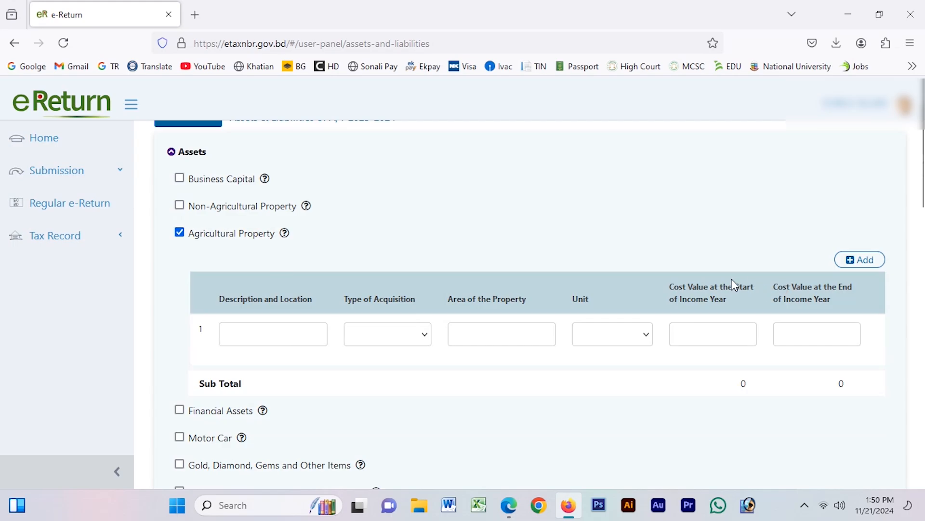
click(260, 333)
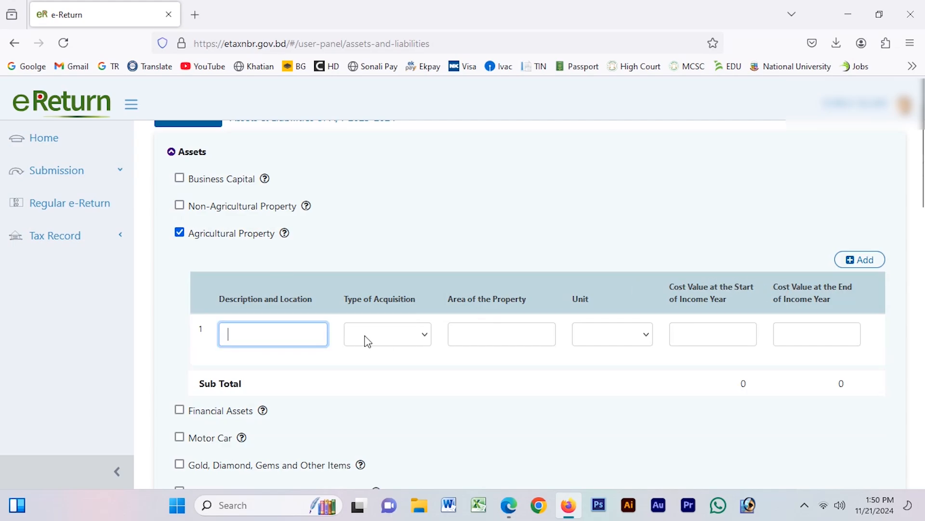
click(179, 233)
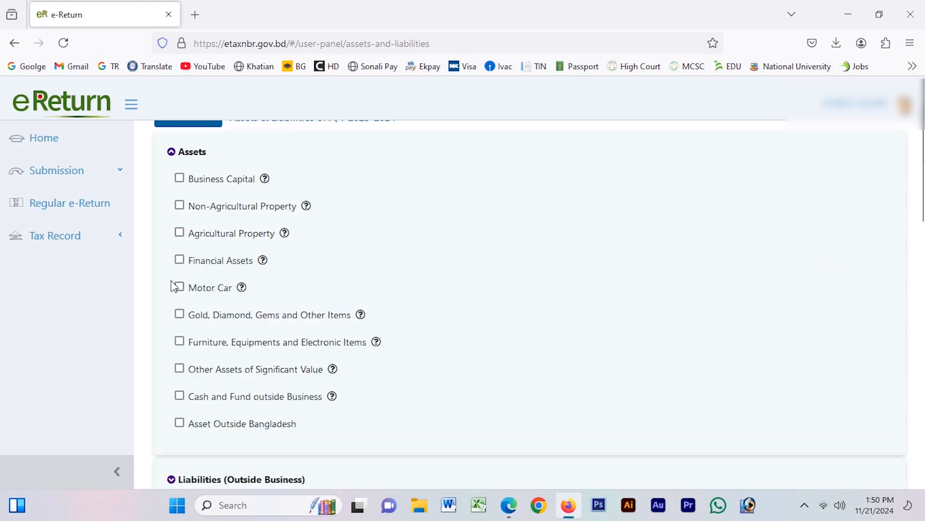
Select Financial Assets and examine its subcategories.
click(178, 260)
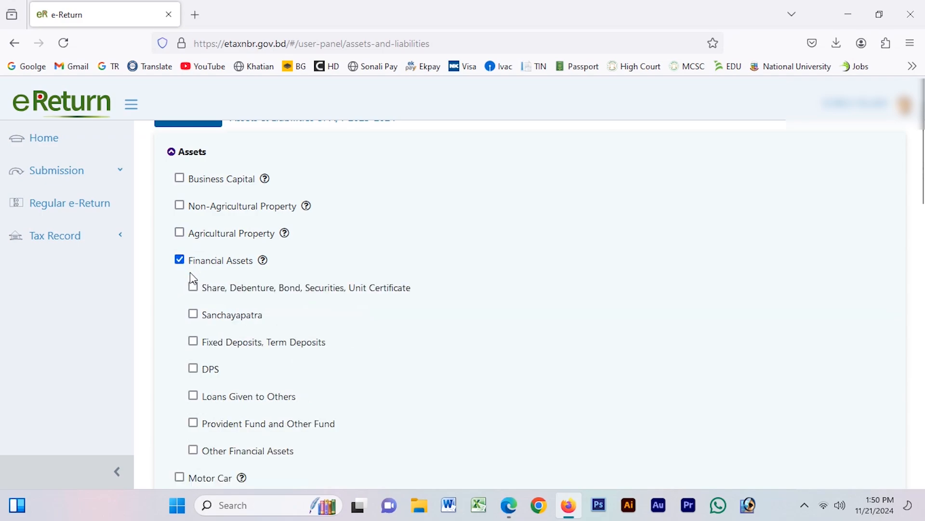
scroll(247, 279, down, 2)
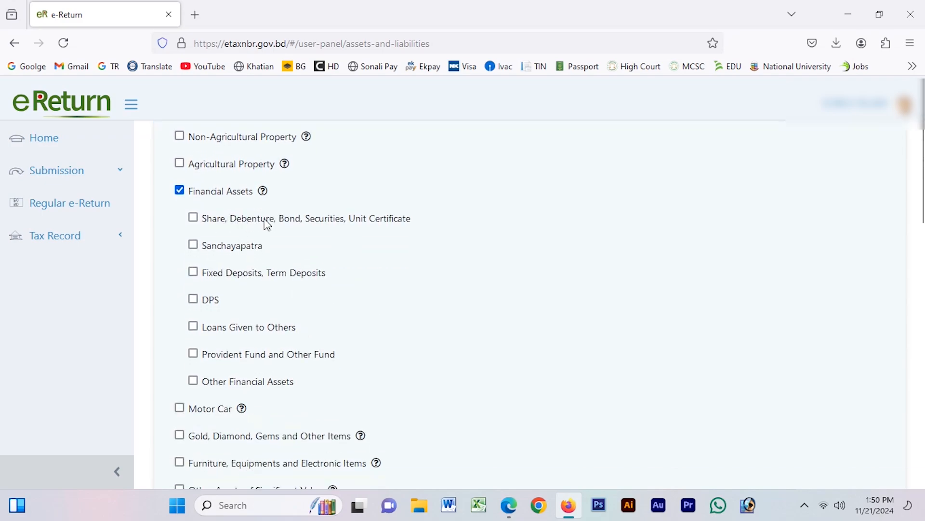
scroll(261, 279, down, 2)
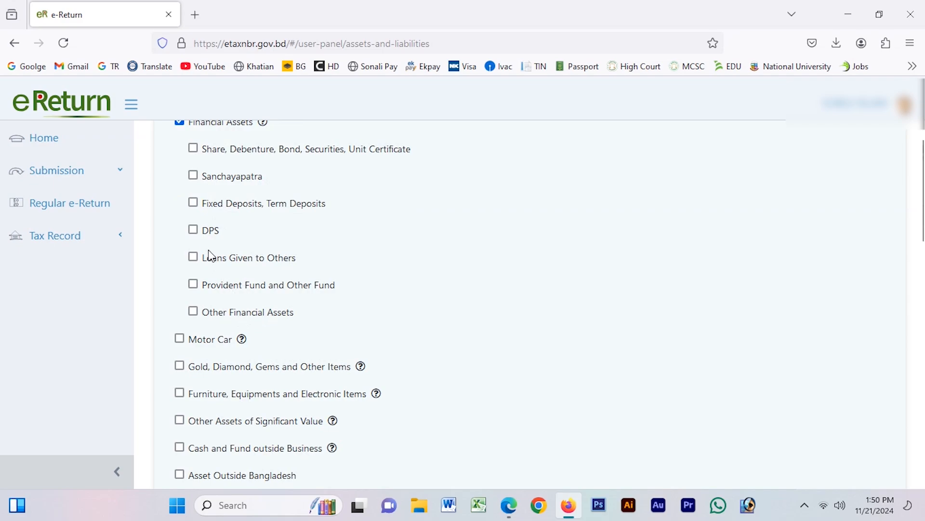
Examine the Sanchayapatra type, registration number, issue date and value fields, and deselect both Sanchayapatra and Financial Assets.
click(193, 176)
drag(251, 241, 313, 240)
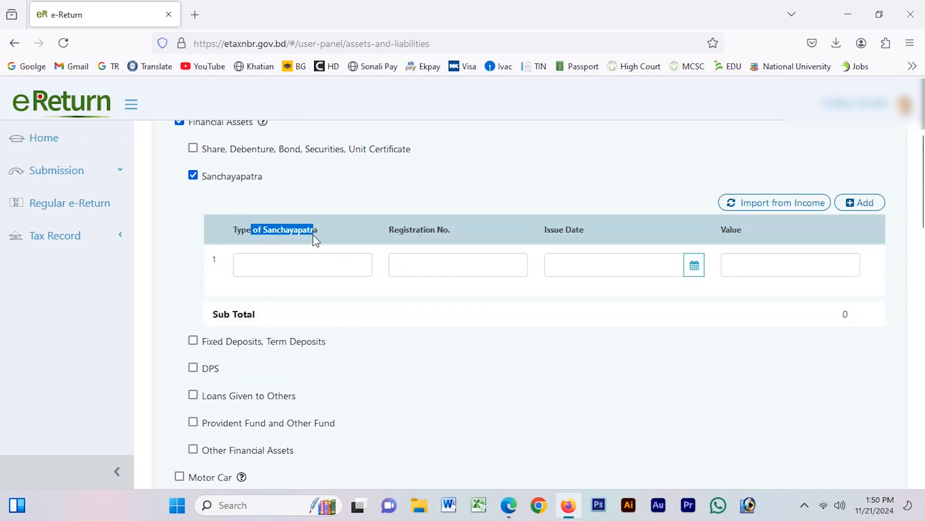
click(297, 255)
click(465, 258)
click(648, 259)
click(741, 254)
scroll(288, 204, up, 2)
click(194, 244)
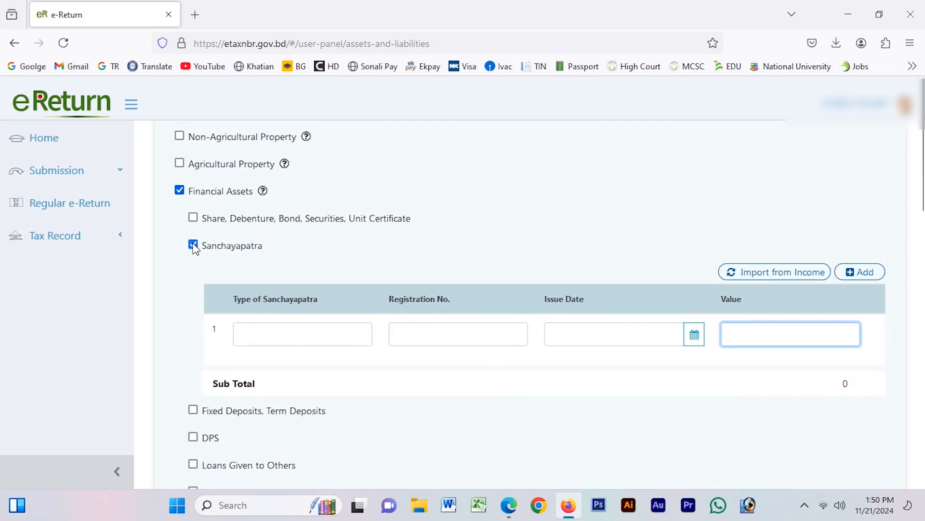
click(179, 190)
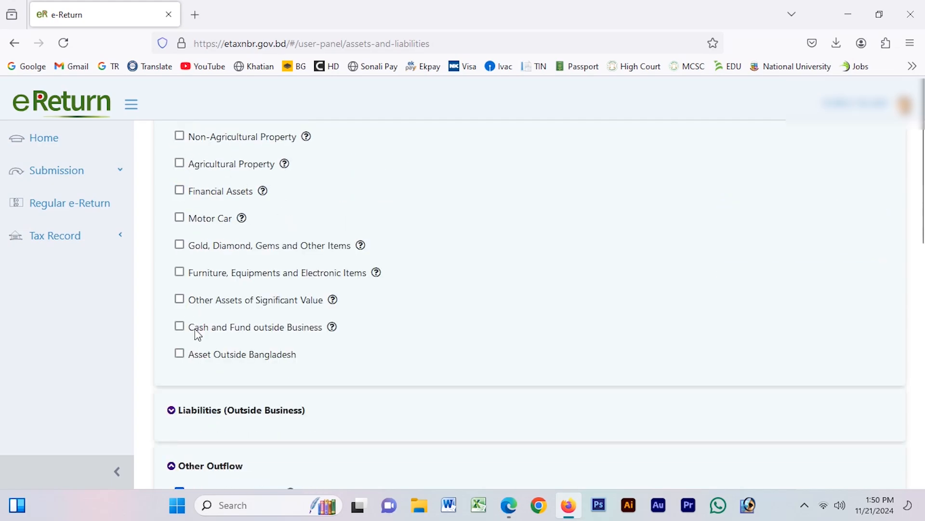
Select Motor Car among the assets and examine its entry fields and the choices for vehicle type, acquisition and engine capacity unit.
click(180, 218)
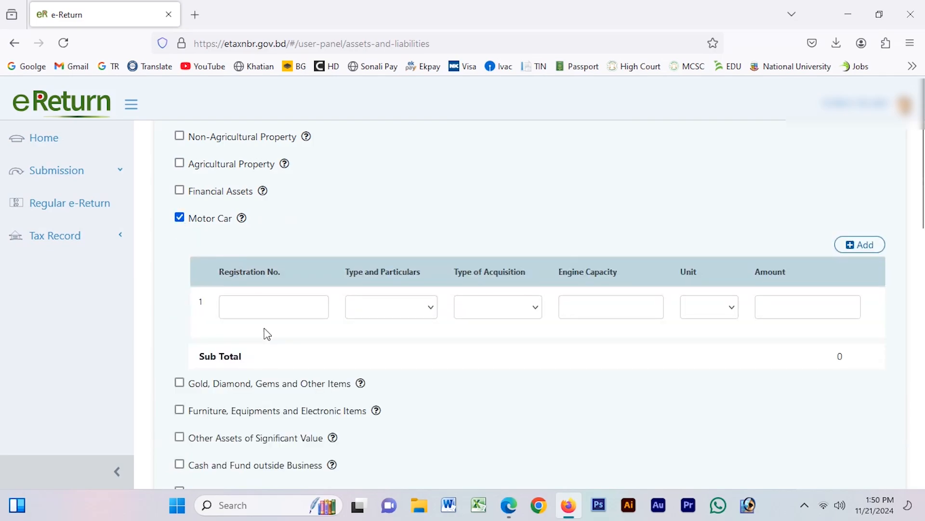
click(269, 310)
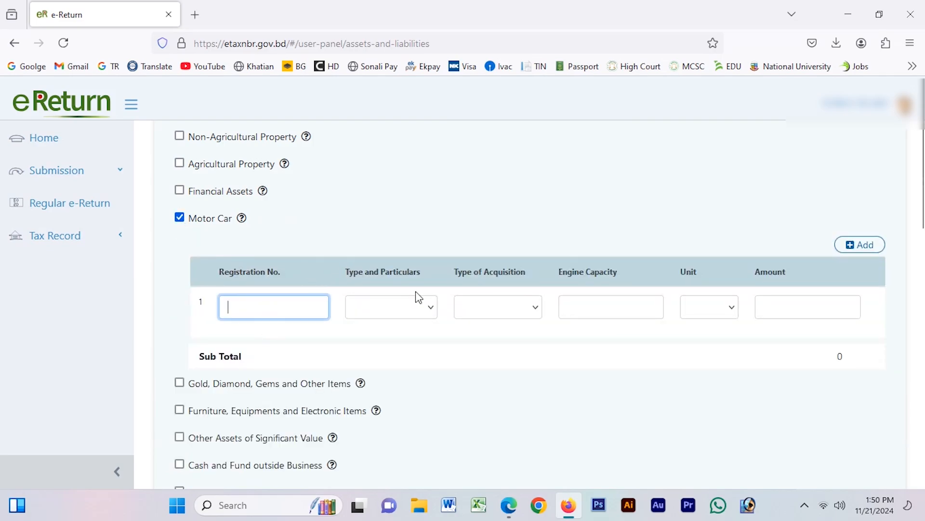
click(421, 310)
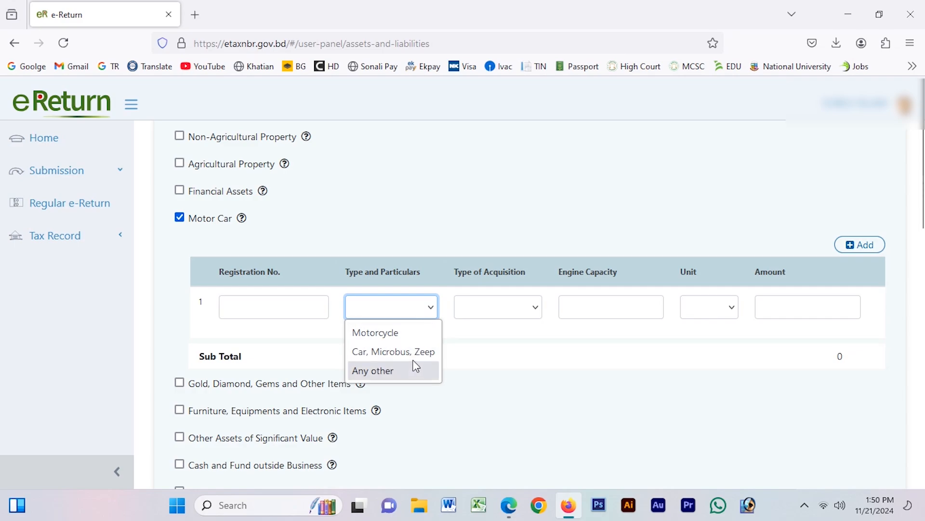
click(499, 316)
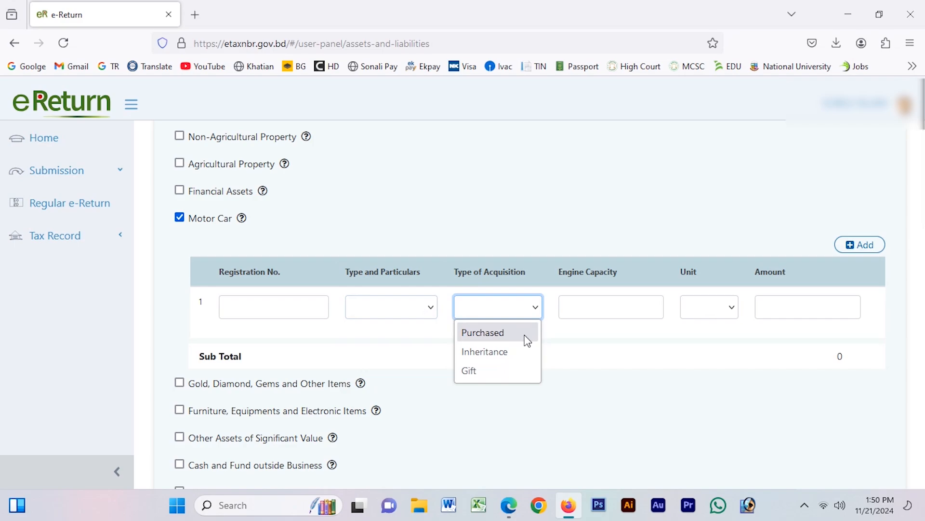
click(591, 309)
click(717, 312)
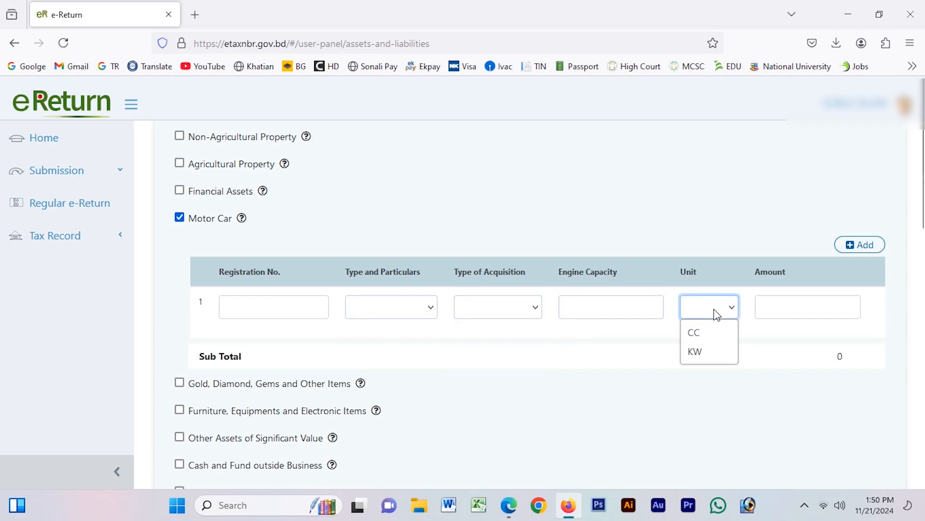
click(447, 294)
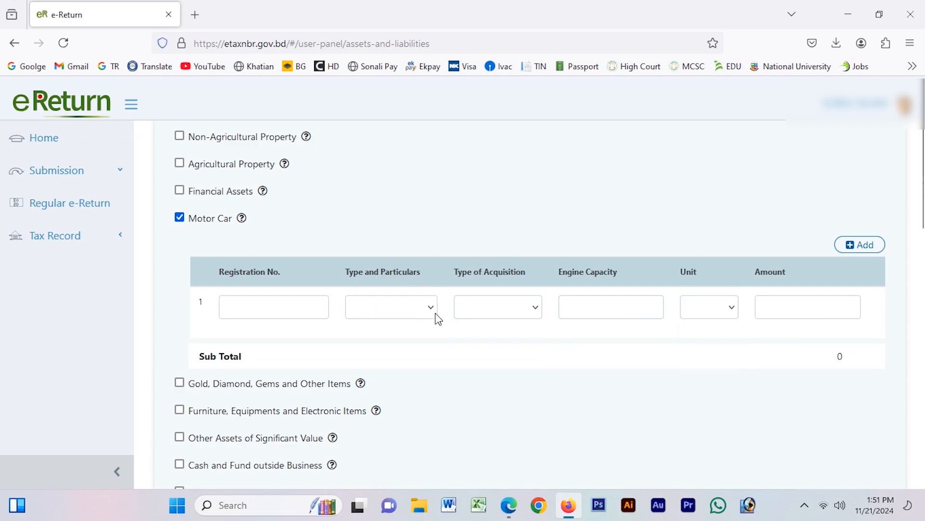
Enter the vehicle's registration number and set its type to Motorcycle and its acquisition to Purchased.
click(296, 304)
text(56666)
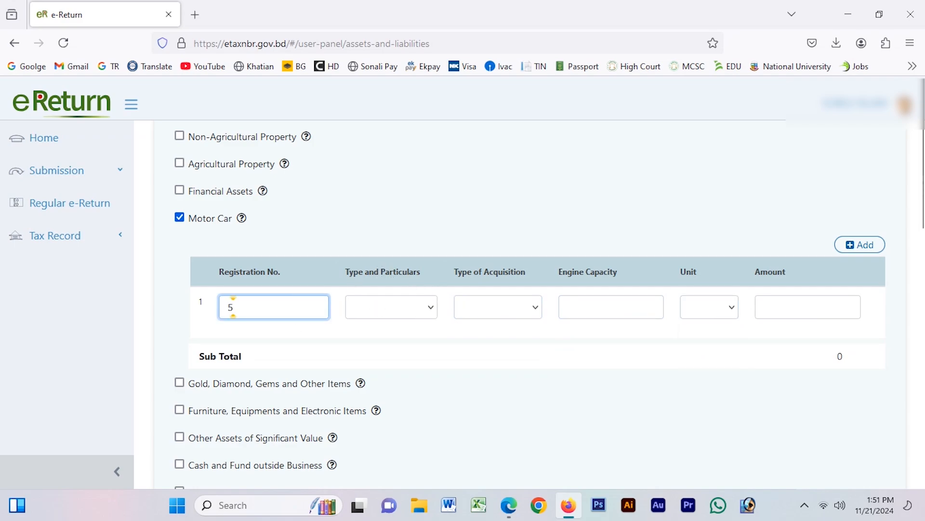
click(399, 307)
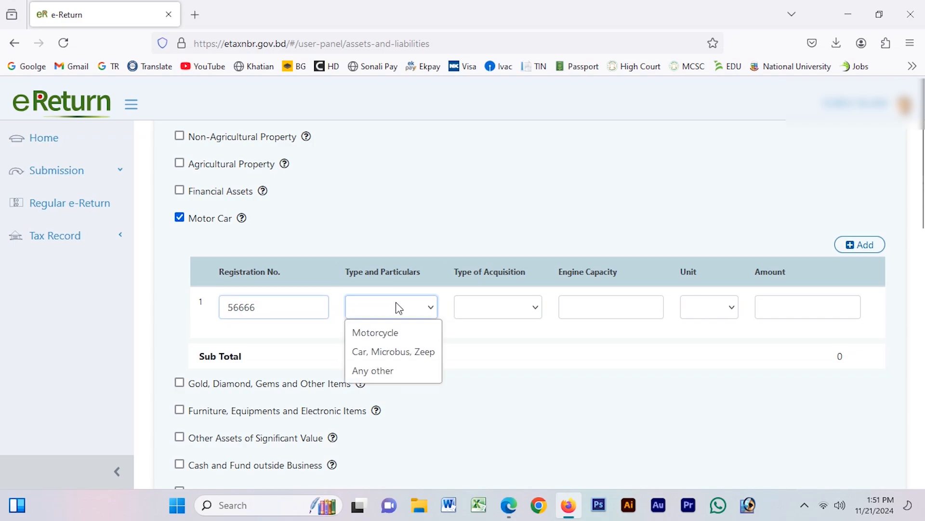
click(400, 330)
click(535, 314)
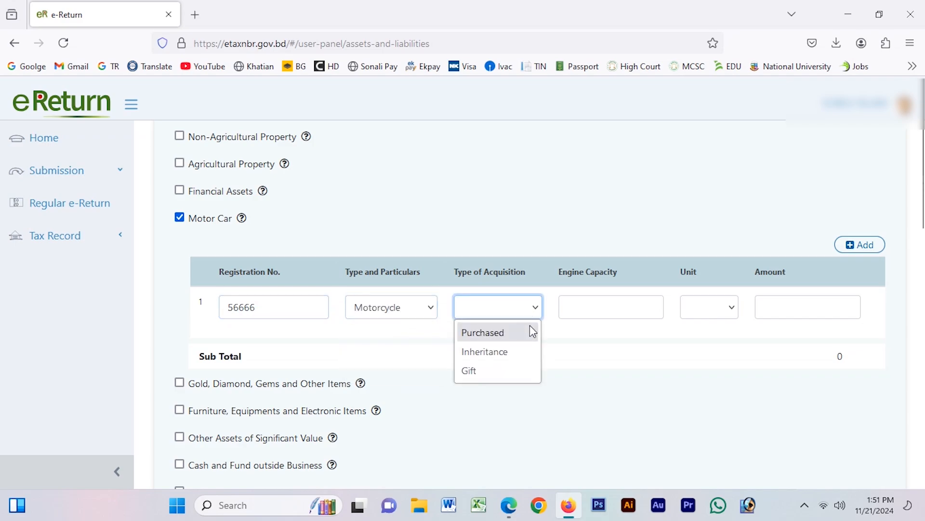
click(530, 330)
Set the motorcycle's engine capacity to 135 CC.
click(644, 308)
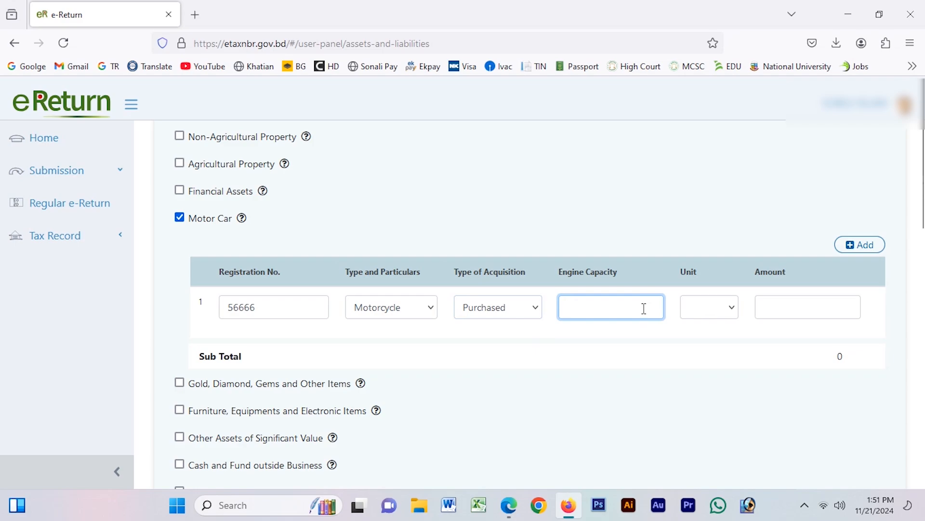
text(120)
click(710, 317)
click(695, 330)
click(665, 312)
key(BackSpace)
key(BackSpace)
text(35)
click(627, 367)
Recheck the acquisition choices for the motorcycle and enter 1,00,000 as its amount.
click(825, 304)
click(490, 314)
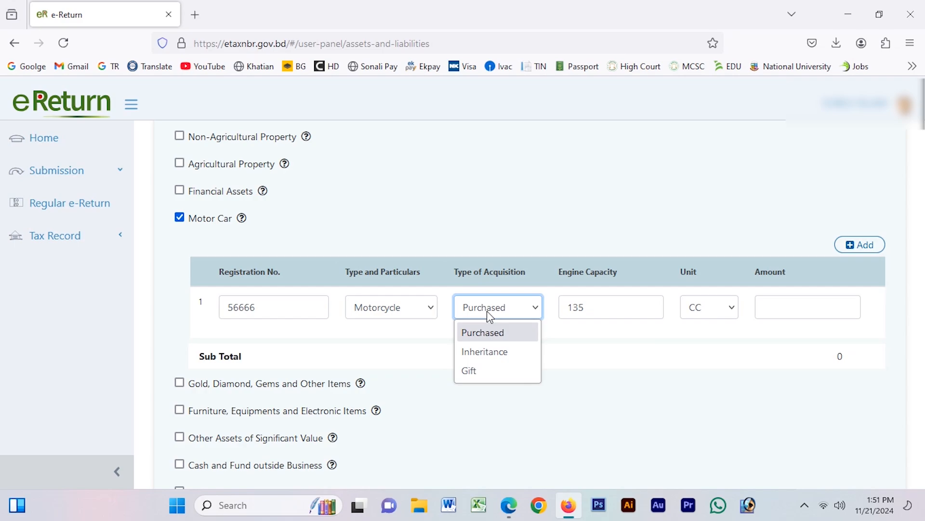
click(833, 305)
text(100000)
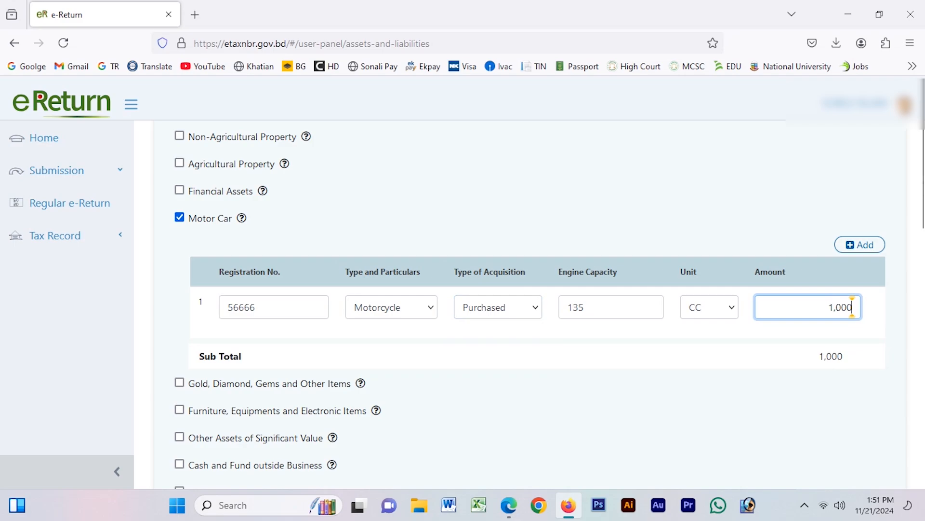
Try Inheritance as the motorcycle's acquisition type with its amount set to 0.
click(734, 414)
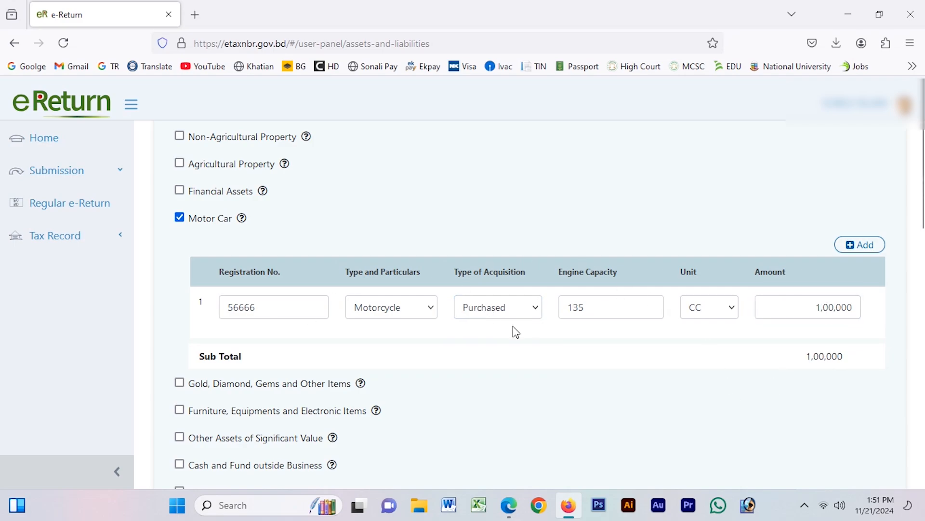
click(501, 310)
click(504, 356)
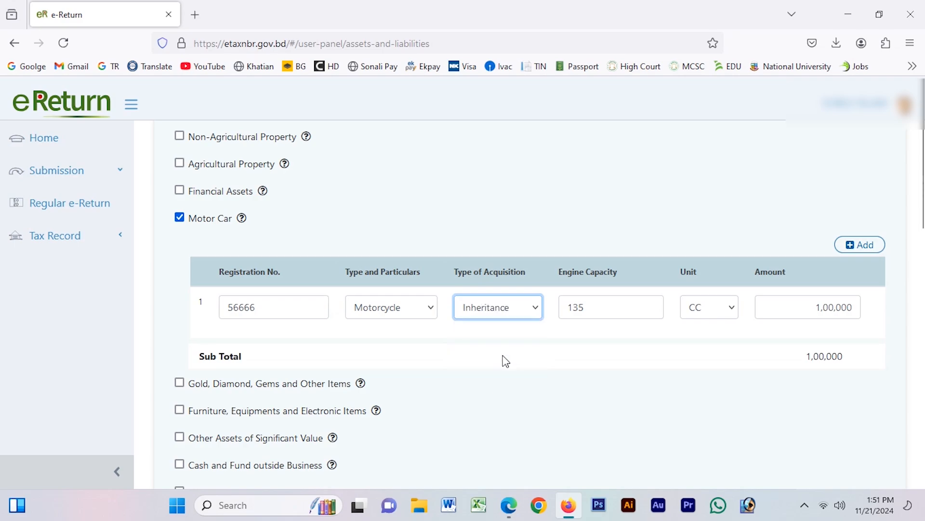
double_click(789, 307)
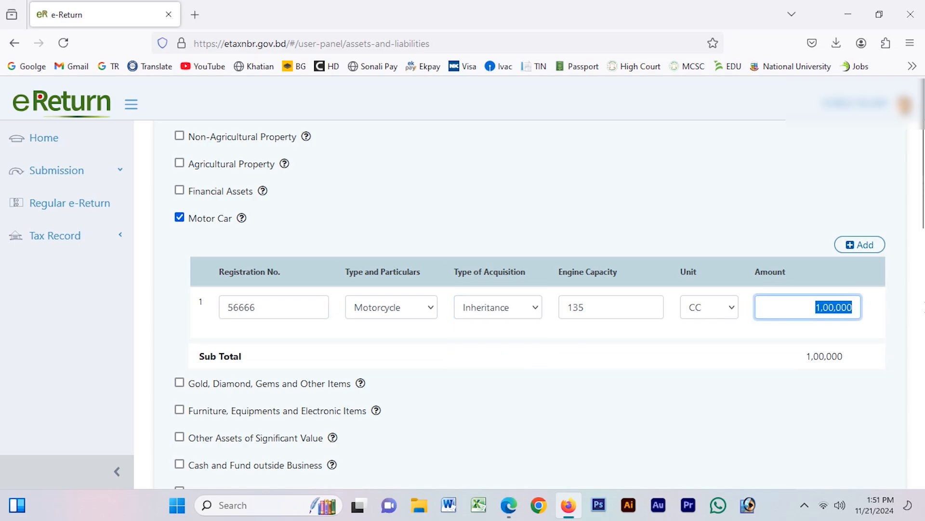
key(BackSpace)
click(844, 273)
click(840, 304)
double_click(860, 307)
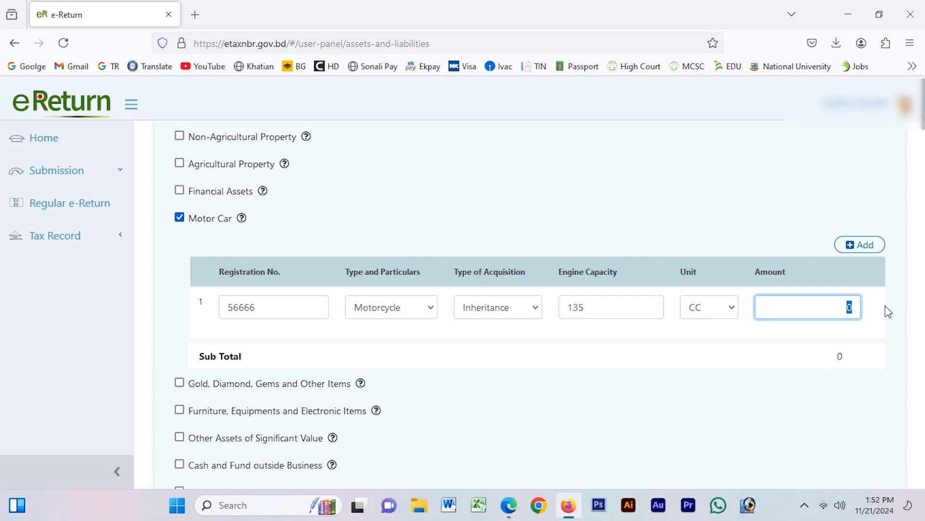
Try Gift as the motorcycle's acquisition type, leaving its amount at 0.
click(521, 312)
click(512, 367)
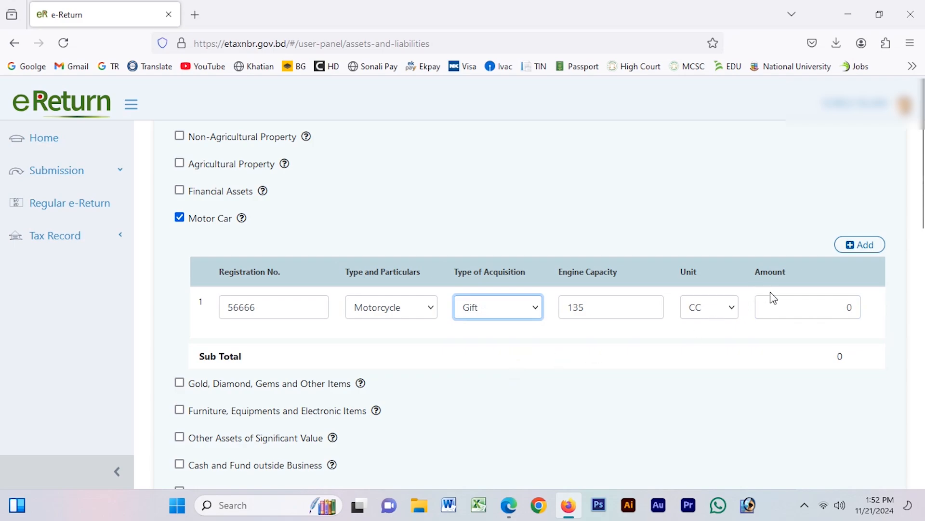
click(816, 307)
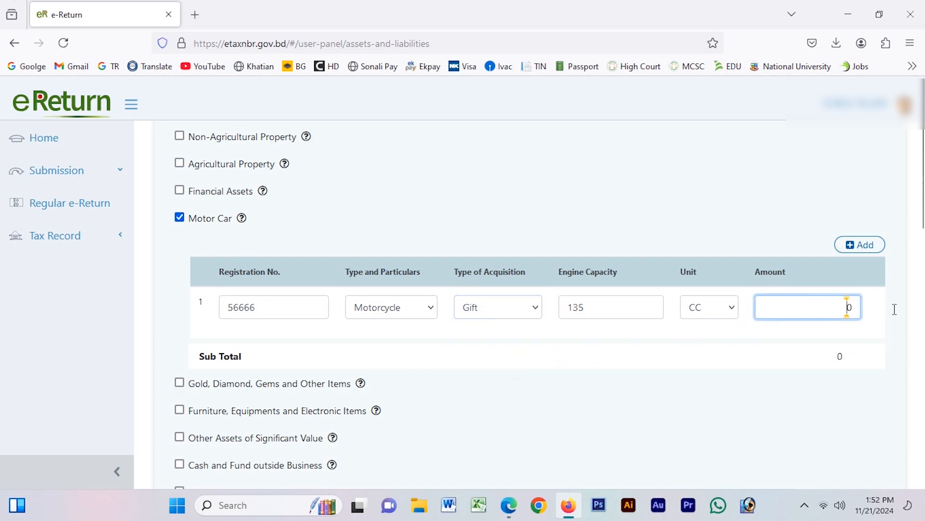
click(708, 391)
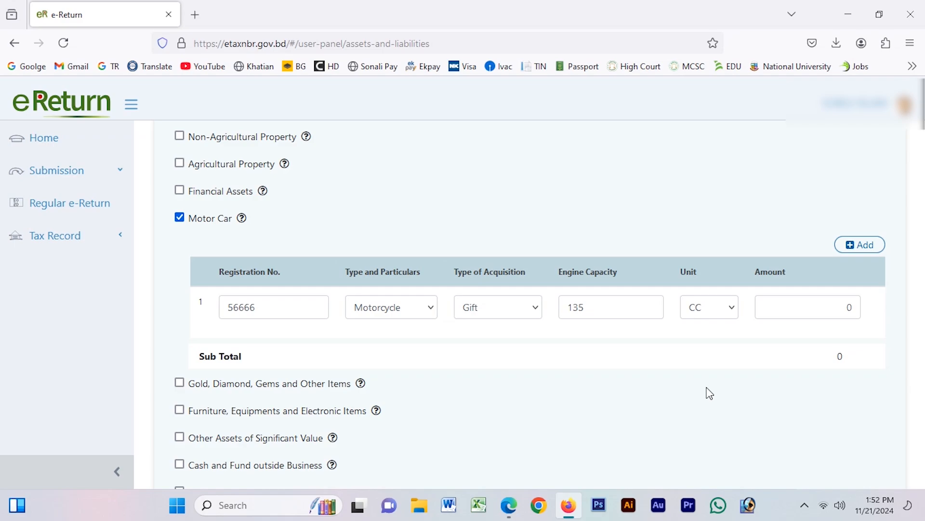
Keep the vehicle type as Motorcycle, set its acquisition to Purchased and enter 1,00,000 as the amount.
click(414, 313)
click(484, 351)
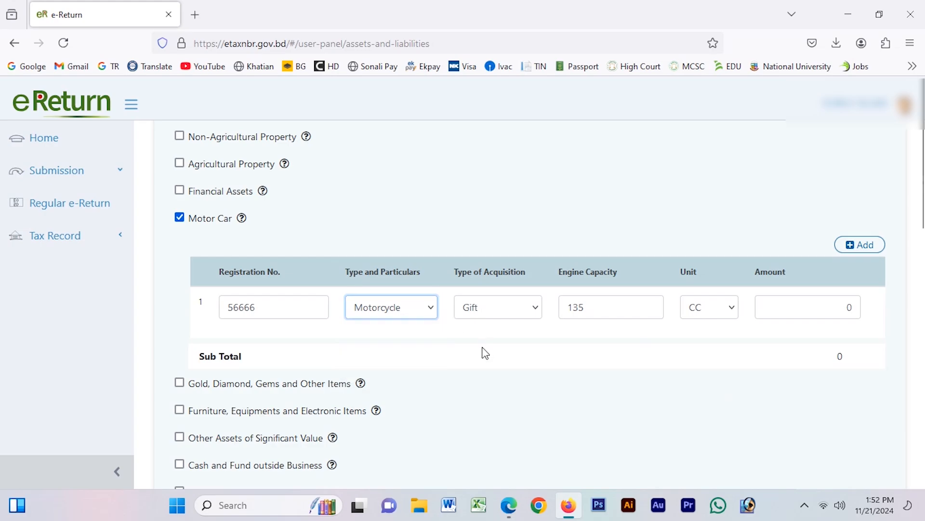
click(488, 310)
click(487, 330)
click(491, 315)
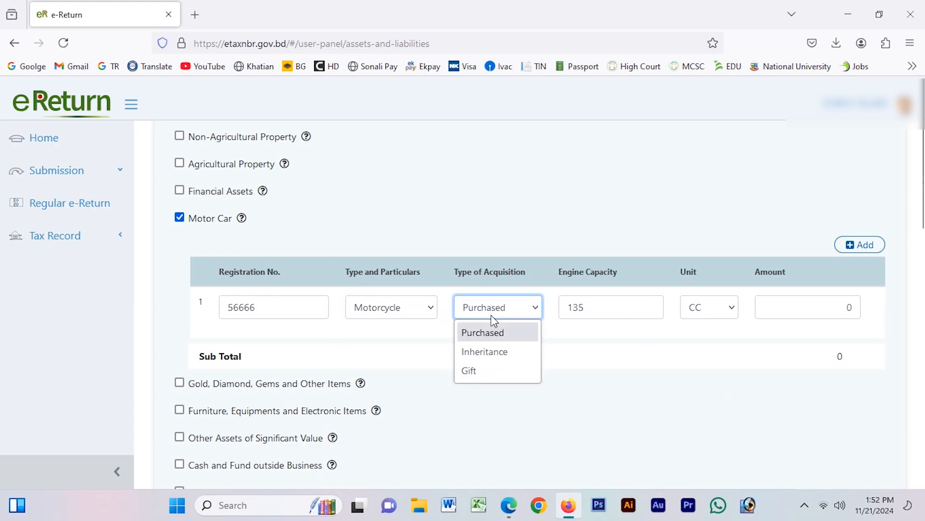
click(494, 334)
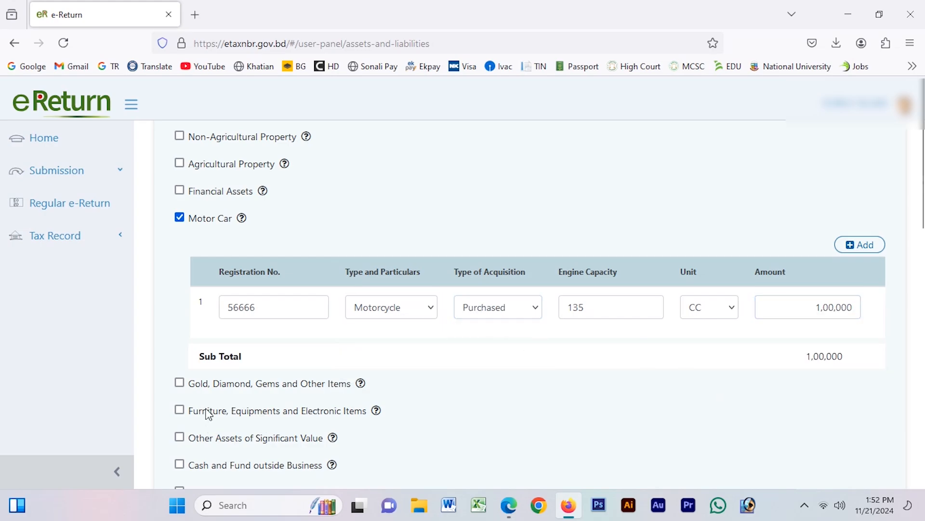
Select Gold, Diamond, Gems and Other Items among the assets and choose Gold acquired by Inheritance.
scroll(208, 414, down, 4)
scroll(199, 207, up, 3)
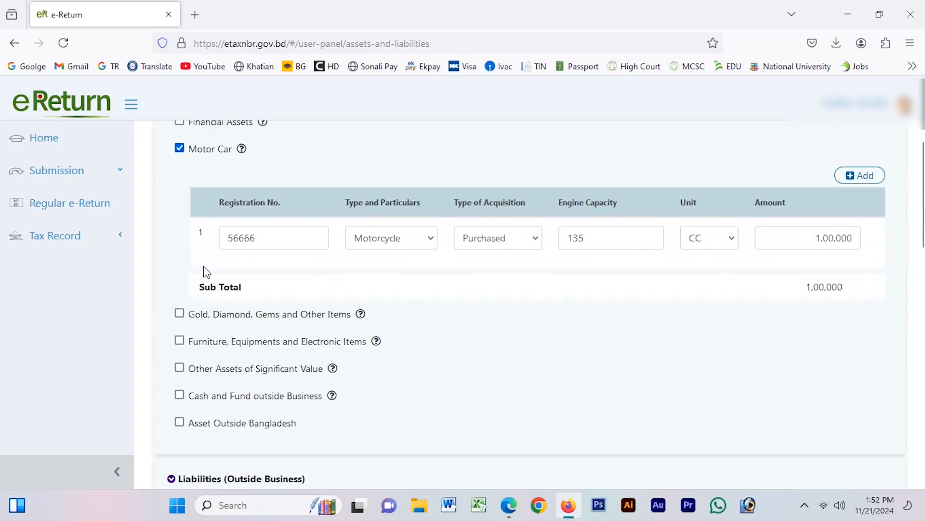
click(180, 314)
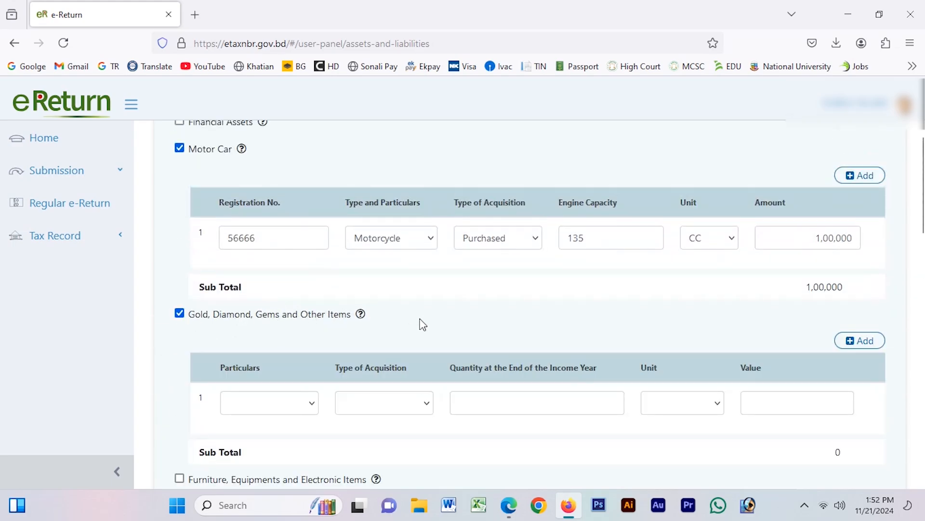
scroll(435, 314, down, 3)
click(276, 273)
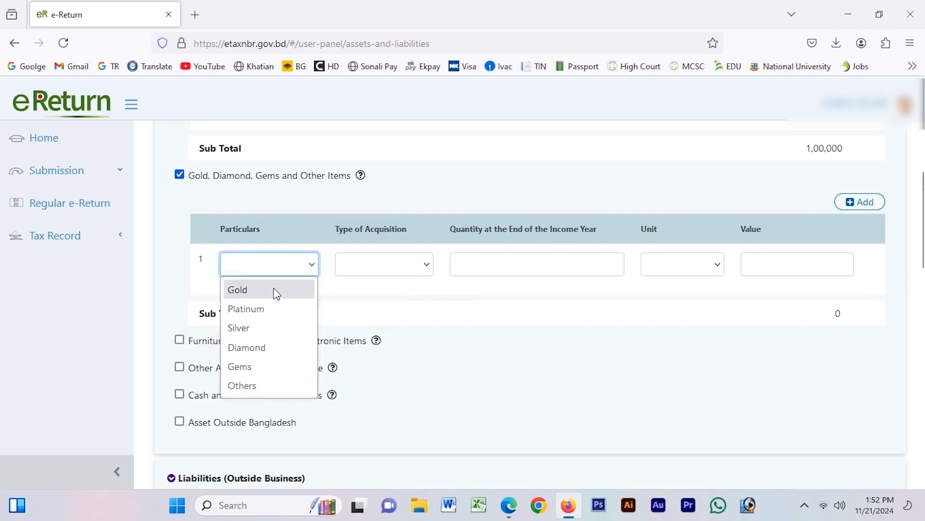
click(273, 290)
click(412, 271)
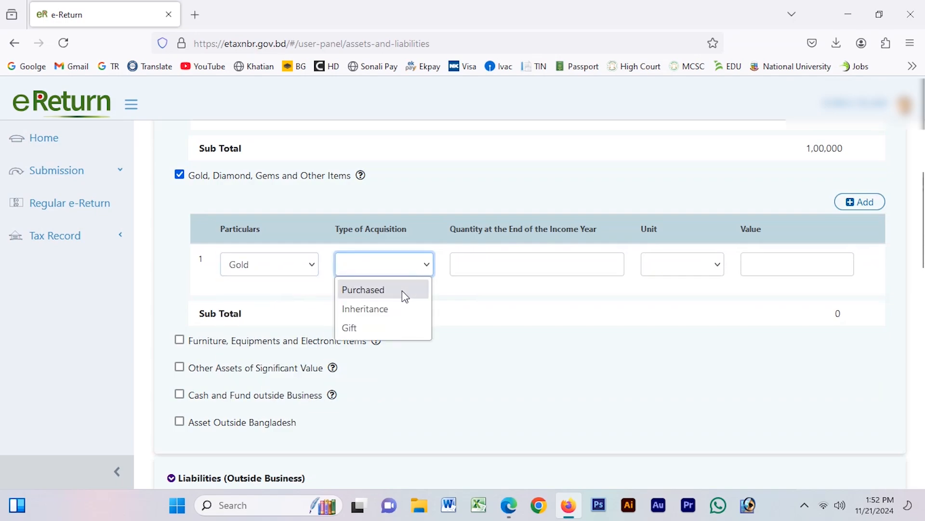
click(381, 309)
Enter 5 Bhori as the gold's quantity at the end of the income year and 0 as its value.
click(614, 264)
text(5)
click(694, 264)
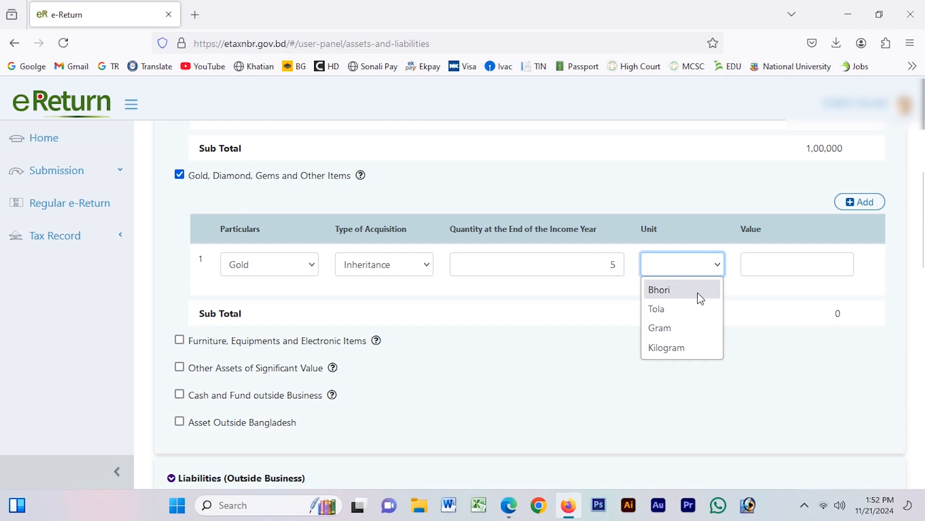
click(701, 295)
click(771, 269)
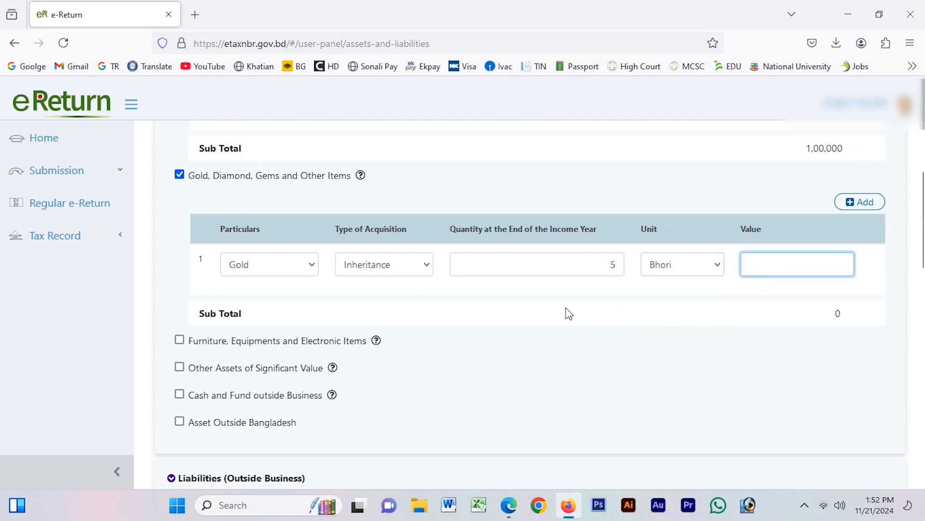
scroll(484, 305, down, 2)
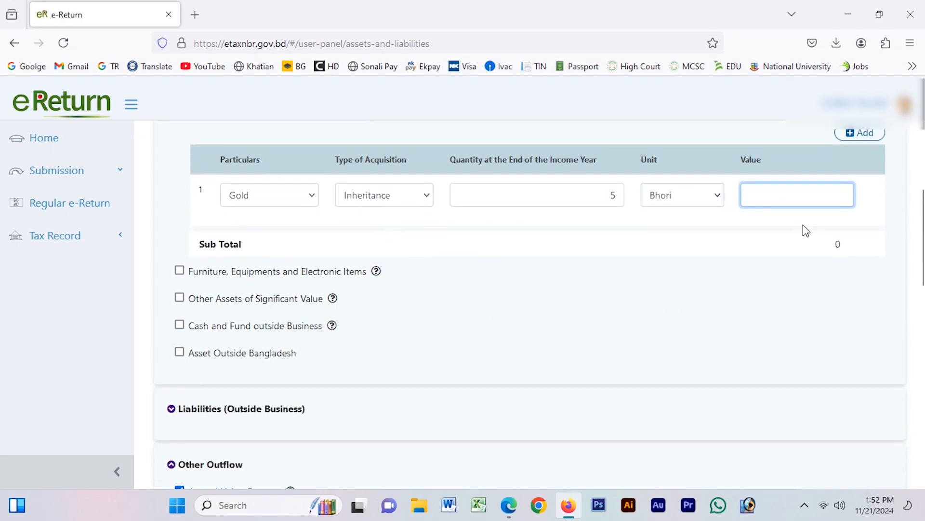
text(0)
click(161, 278)
Examine the entry fields for Furniture, Equipments and Electronic Items and for Other Assets of Significant Value, leaving both categories deselected.
click(179, 272)
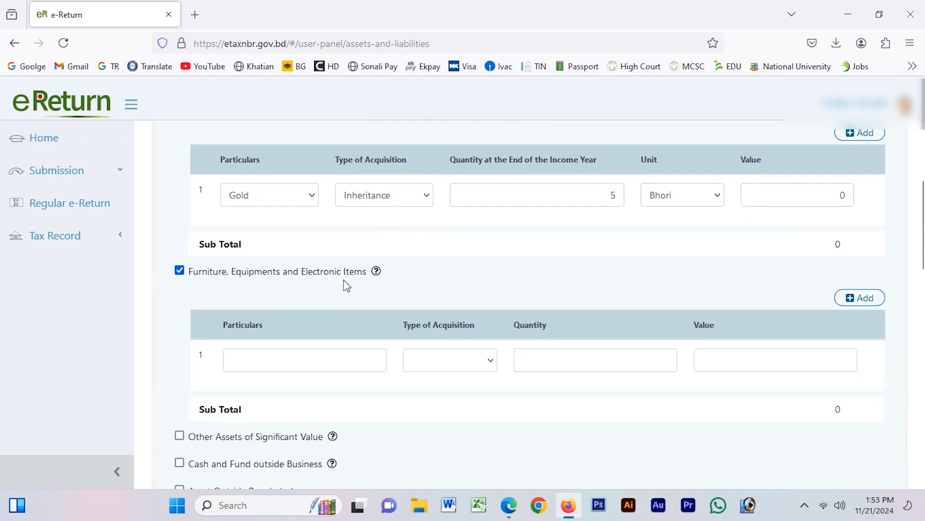
click(296, 364)
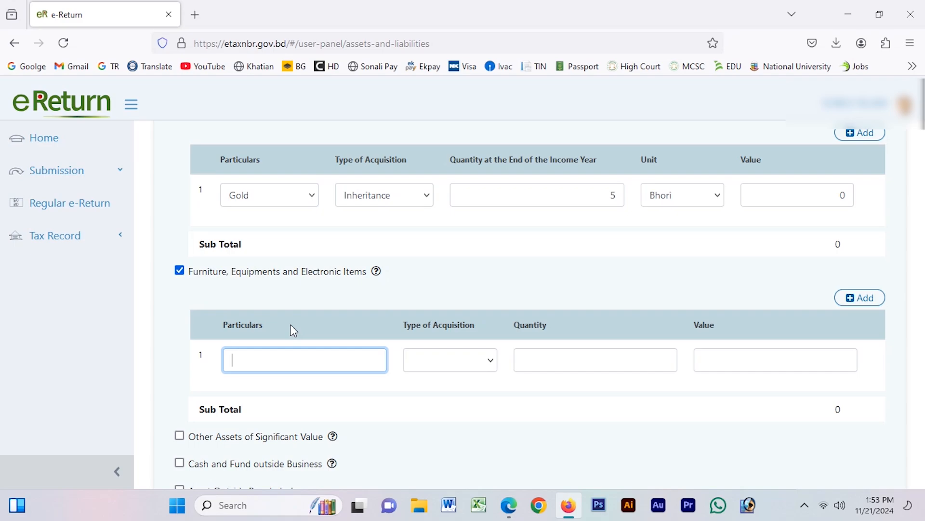
click(180, 271)
click(180, 270)
scroll(303, 232, down, 3)
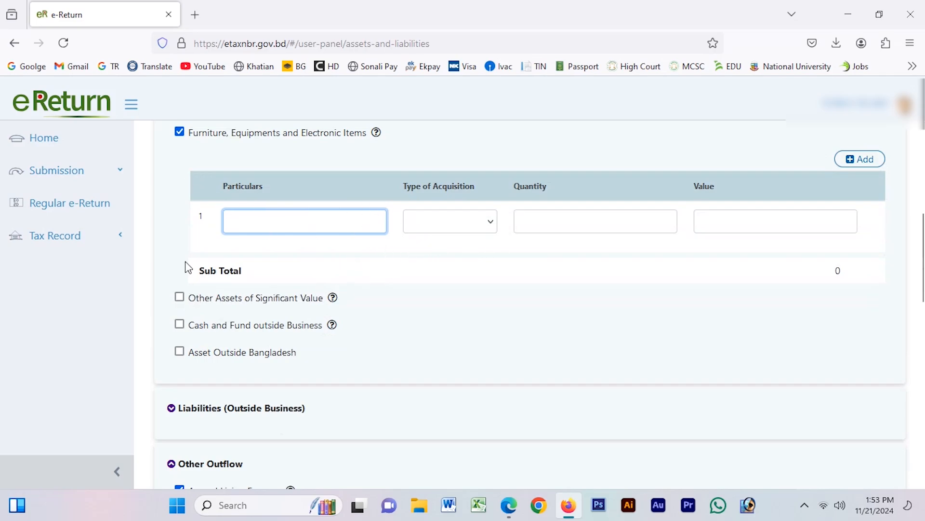
click(179, 132)
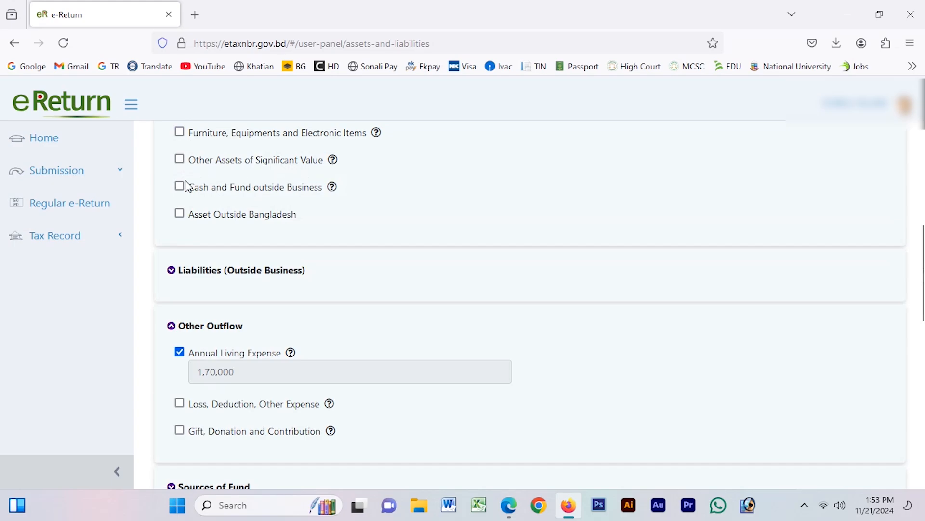
click(179, 159)
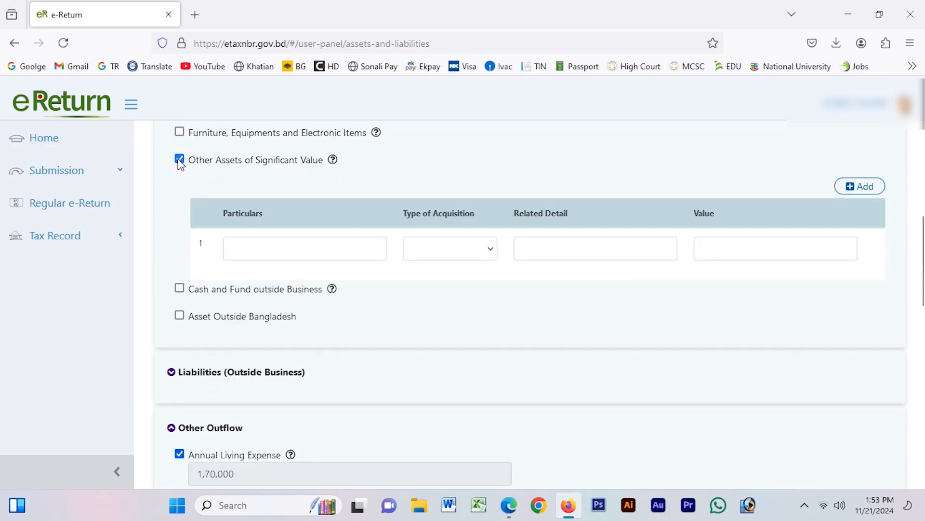
click(179, 159)
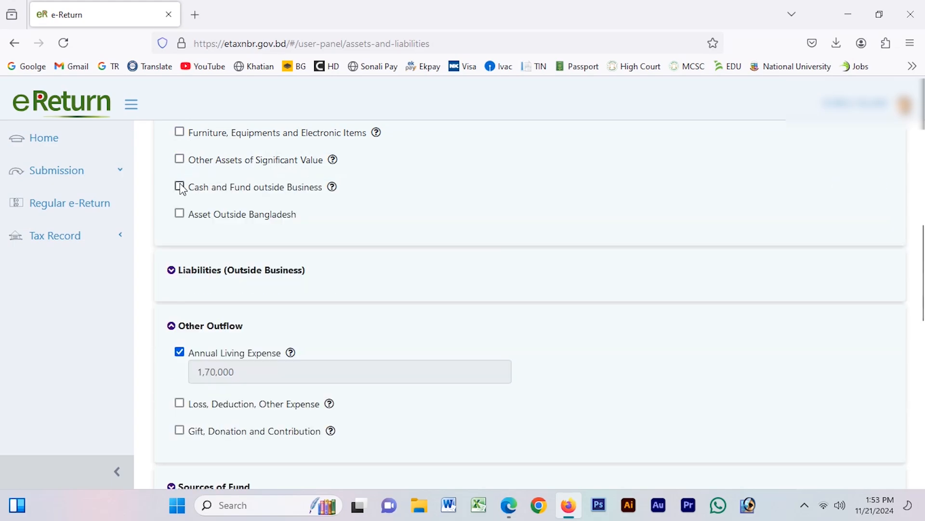
Select Cash and Fund outside Business and record 50,000 as Cash in Hand at the end of the income year.
click(181, 188)
click(182, 187)
click(181, 188)
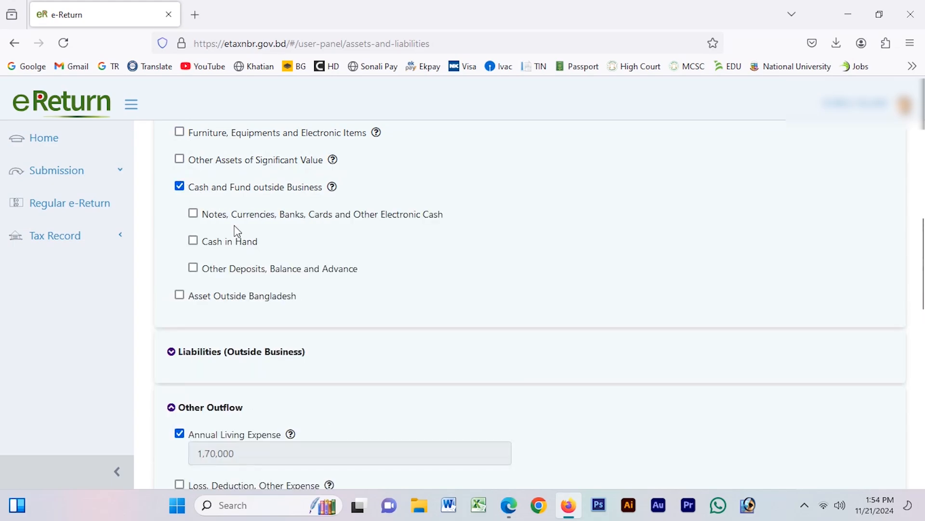
click(247, 247)
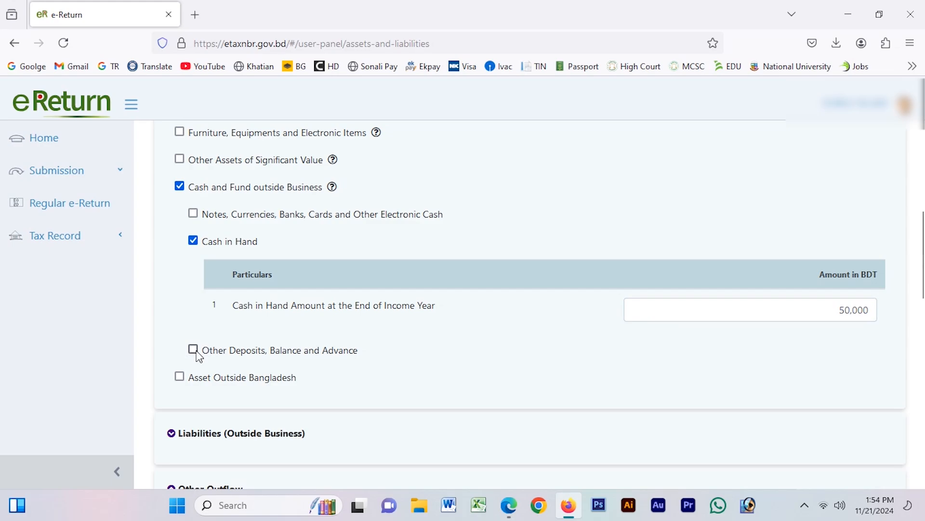
Select Asset Outside Bangladesh among the assets to show its entry row.
scroll(163, 352, down, 1)
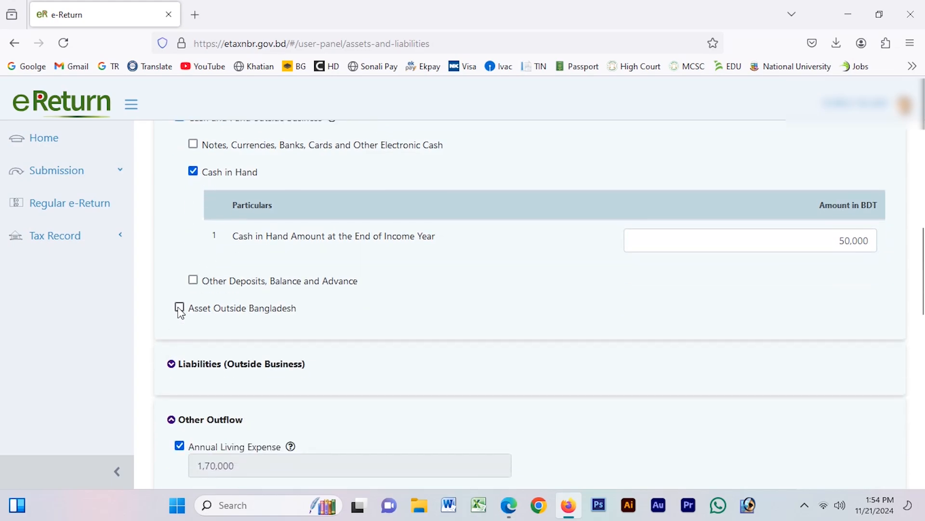
click(180, 307)
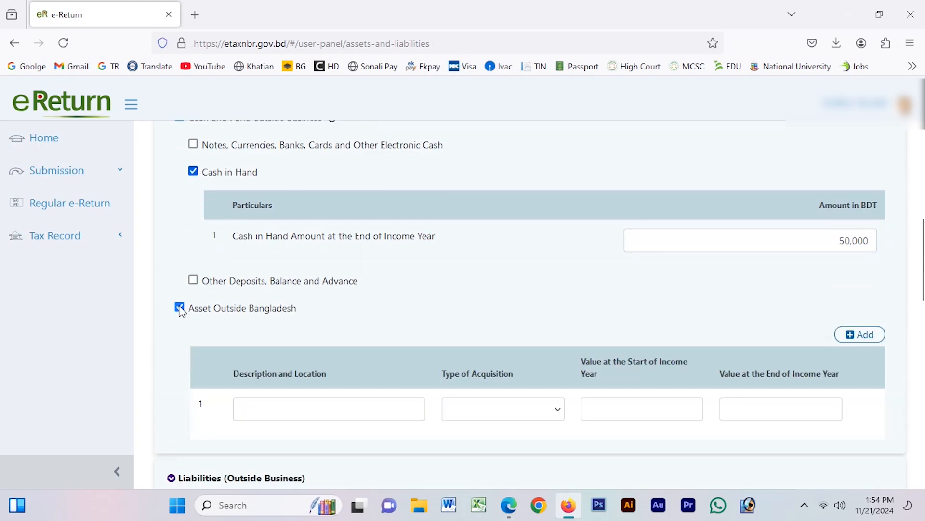
scroll(463, 354, down, 2)
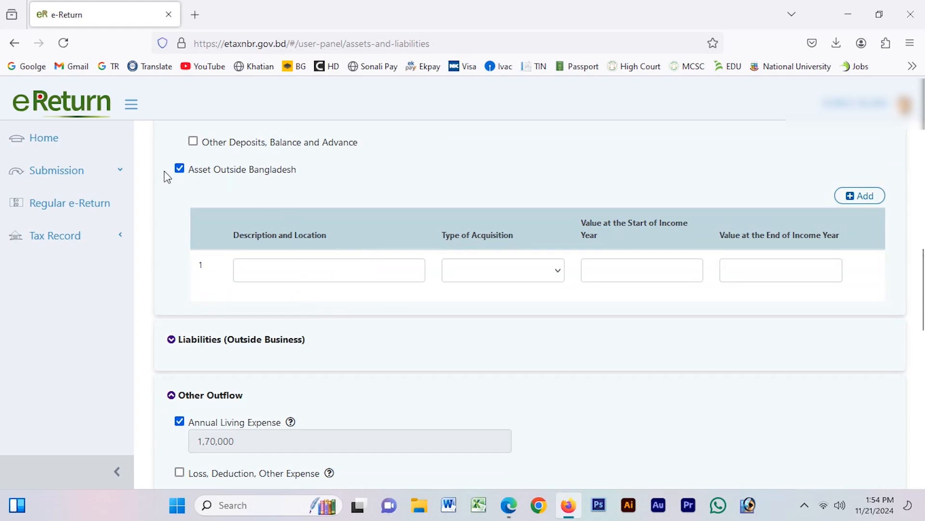
click(179, 169)
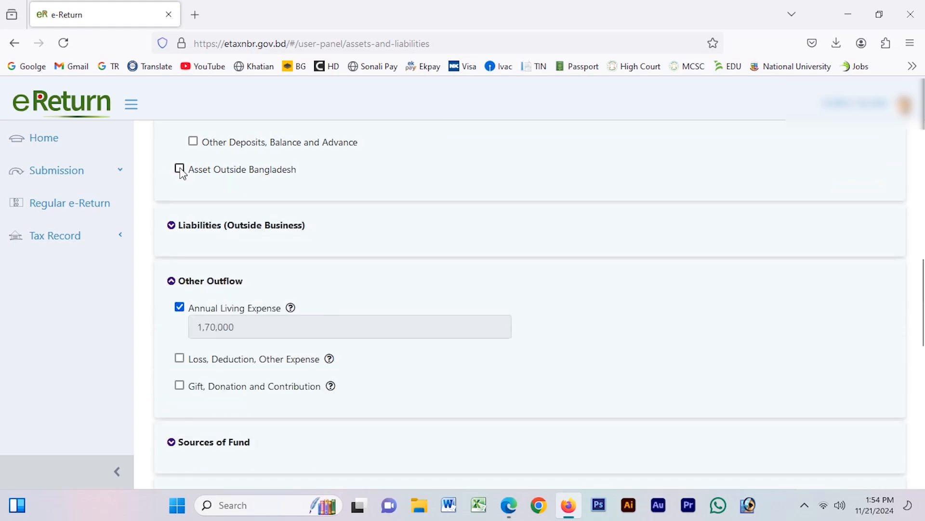
click(179, 169)
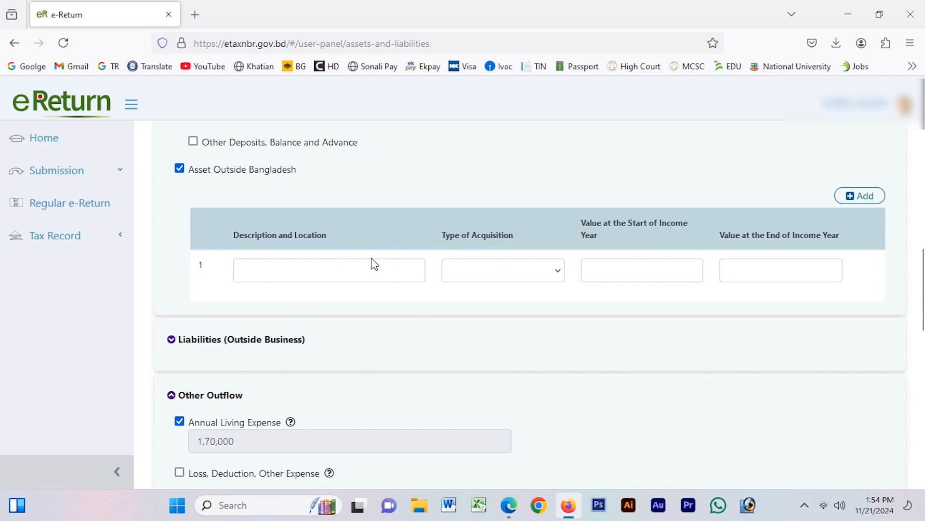
Examine the foreign asset's description, acquisition and start and end value fields, and try to add another entry row.
click(311, 270)
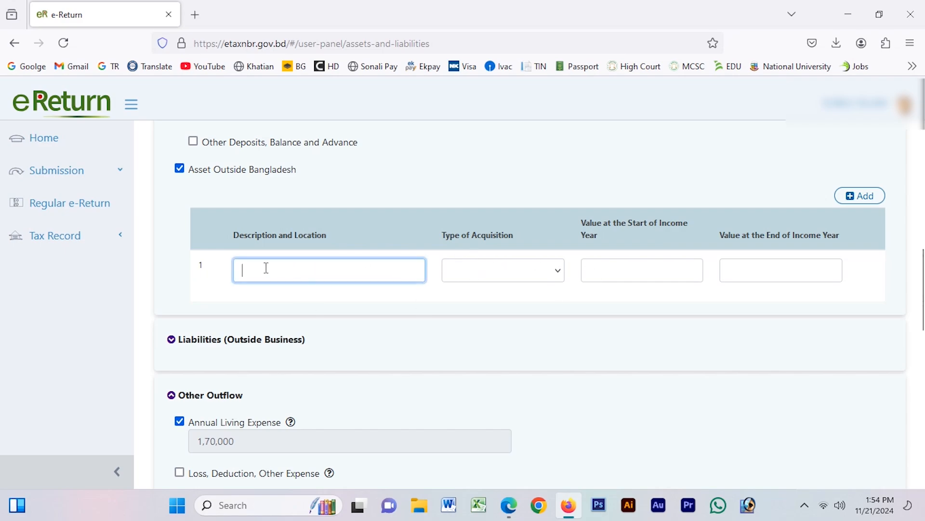
drag(247, 232, 356, 236)
drag(470, 237, 518, 236)
click(492, 272)
click(670, 326)
click(624, 271)
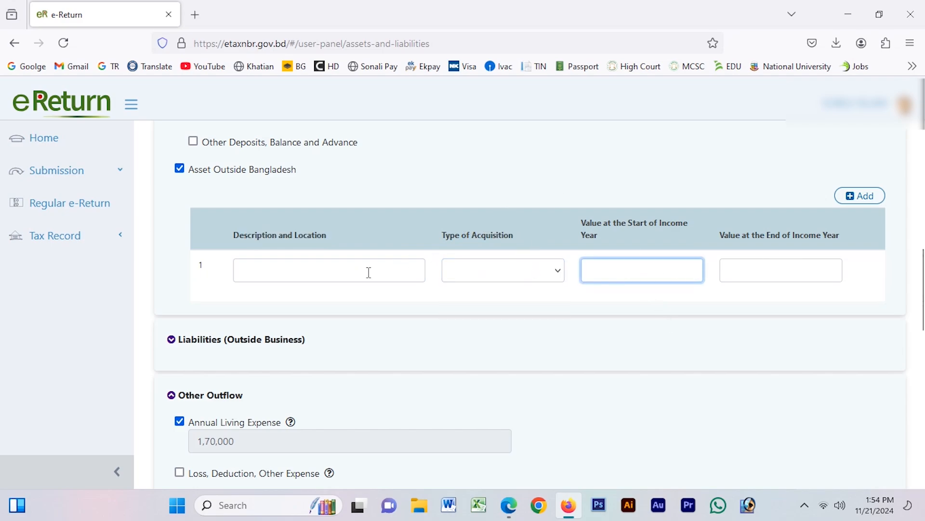
click(372, 268)
click(494, 273)
click(618, 270)
click(767, 268)
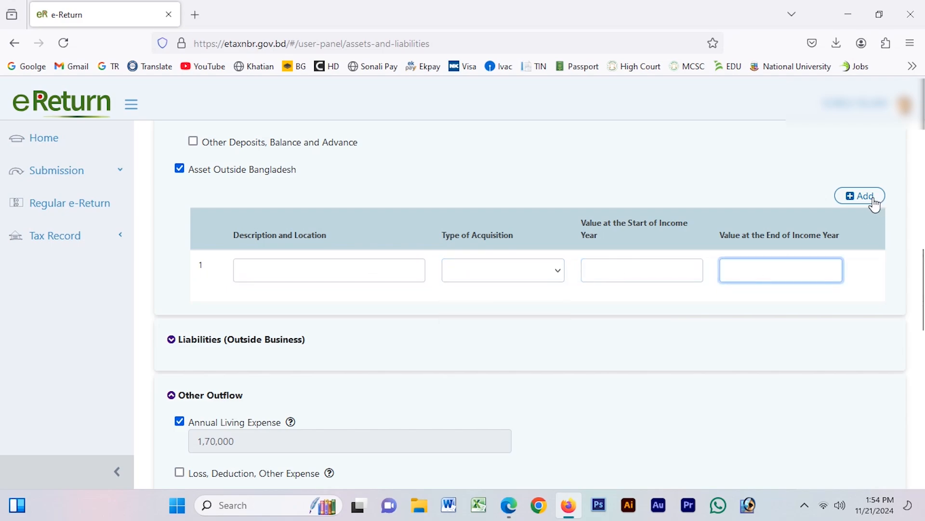
click(865, 197)
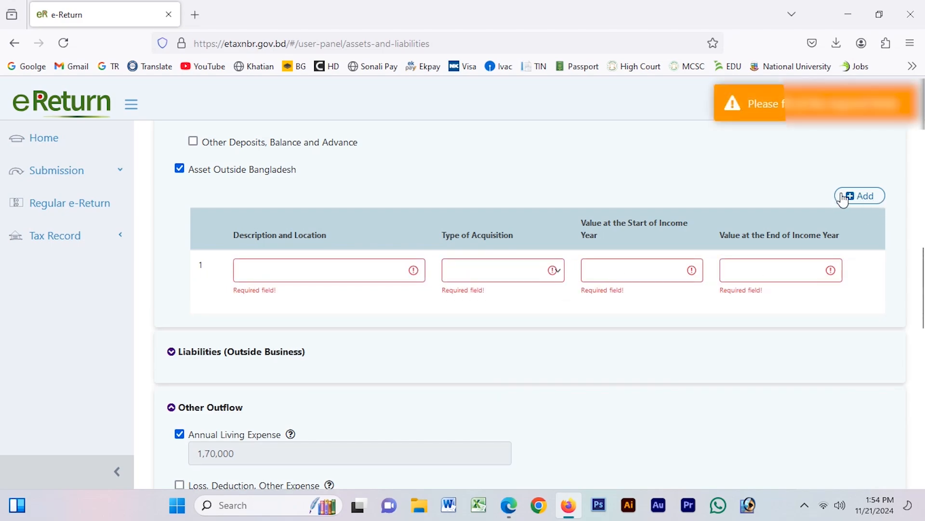
click(292, 272)
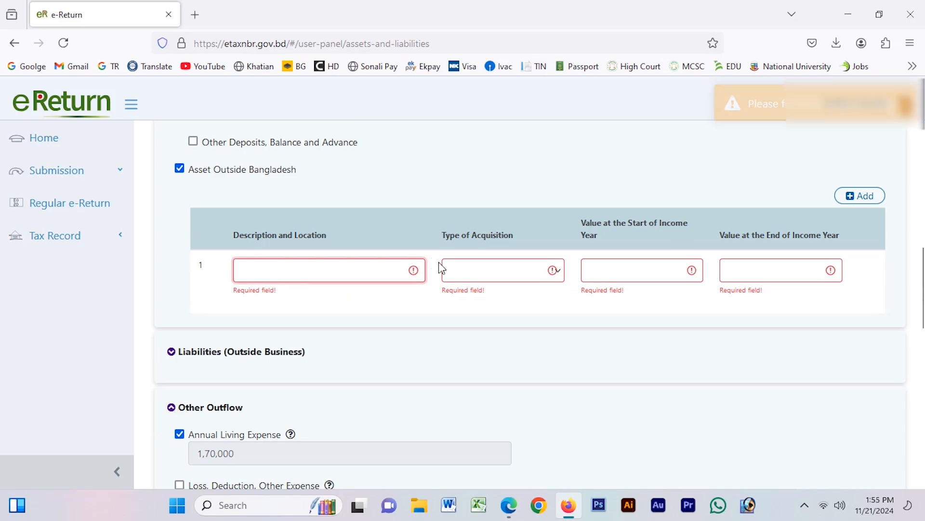
Fill in a sample foreign asset described as M, Purchased, valued 50,000 at the start and 60,000 at the end, and add and remove a second row.
text(M)
key(Tab)
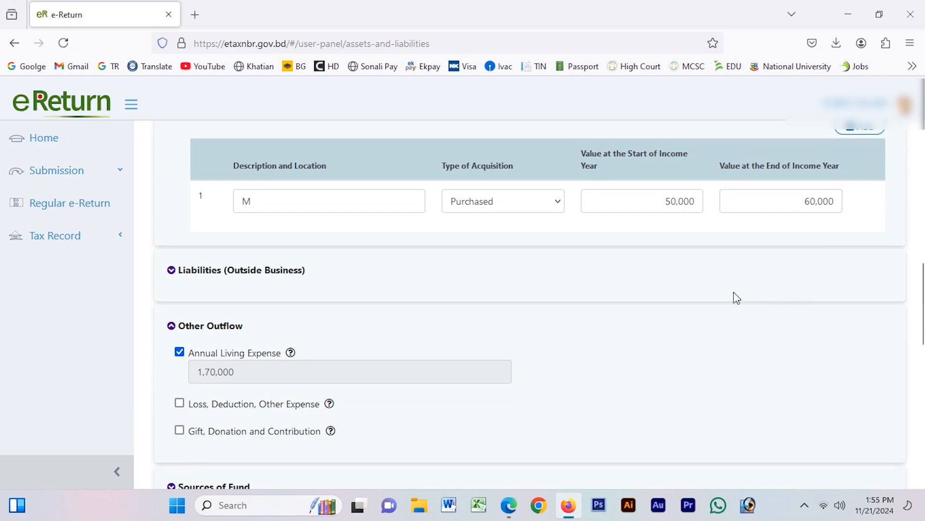
scroll(734, 294, up, 2)
click(869, 194)
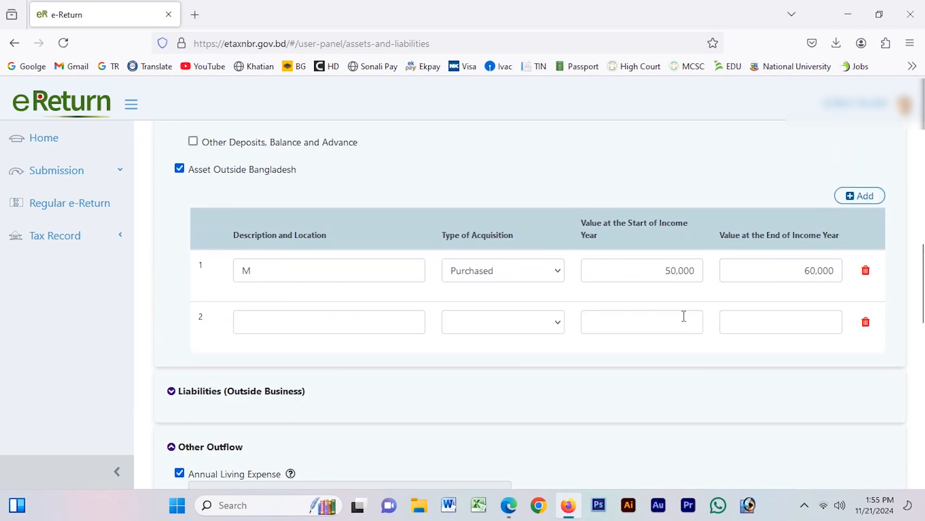
scroll(684, 316, down, 2)
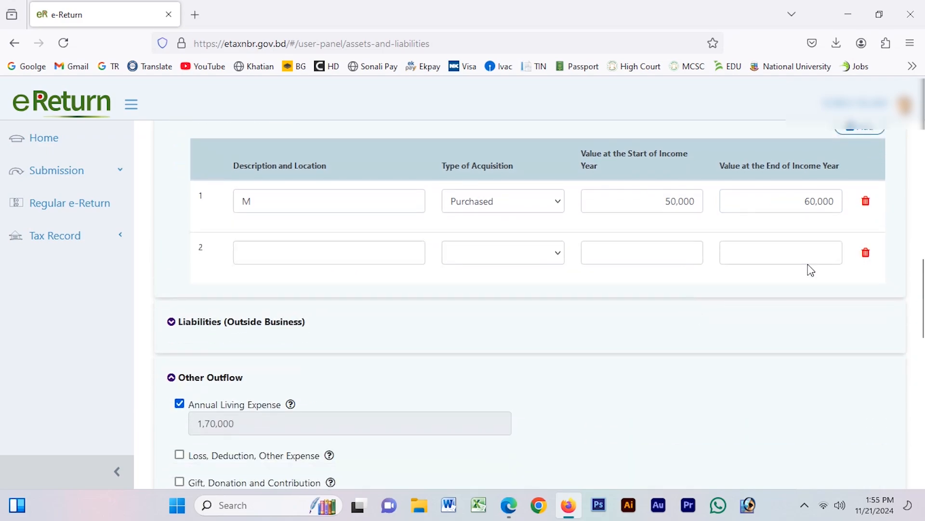
click(867, 252)
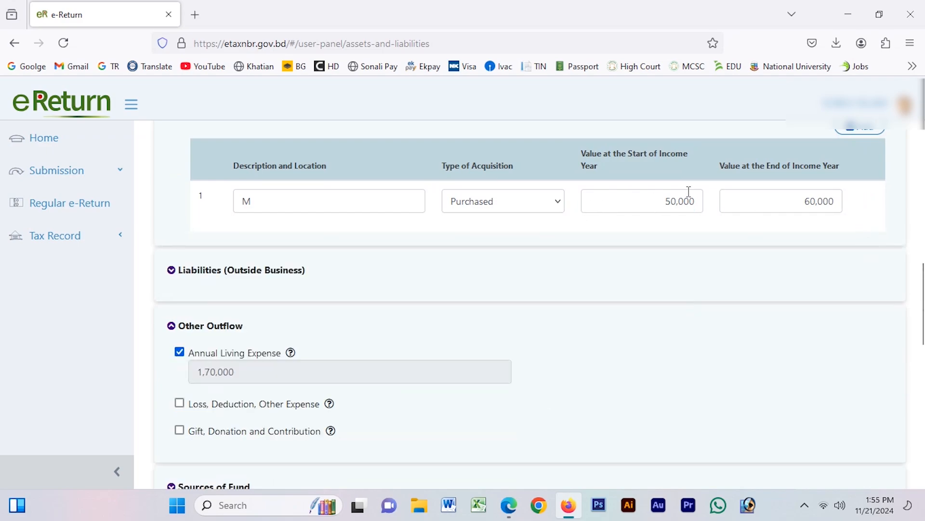
Clear the foreign asset's start value, end value and description, and deselect Asset Outside Bangladesh.
click(661, 202)
key(BackSpace)
click(756, 202)
key(BackSpace)
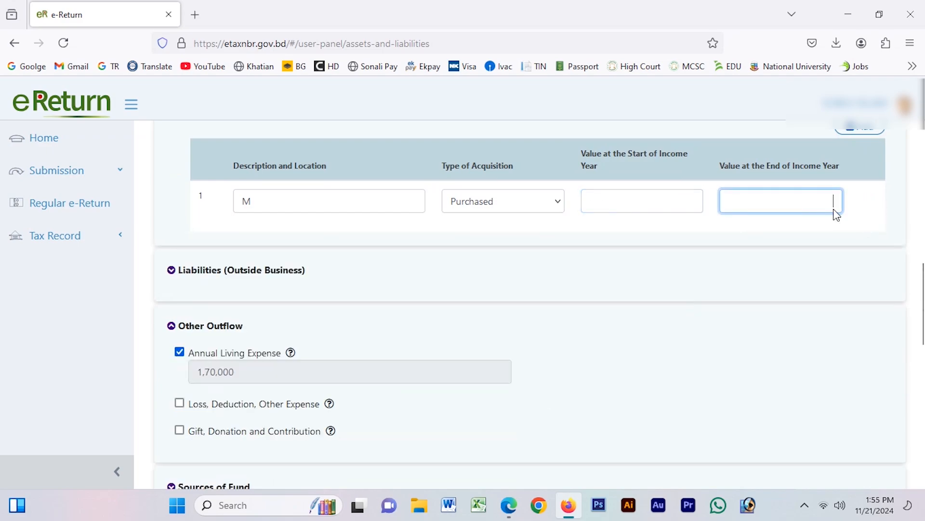
double_click(272, 201)
key(BackSpace)
click(324, 263)
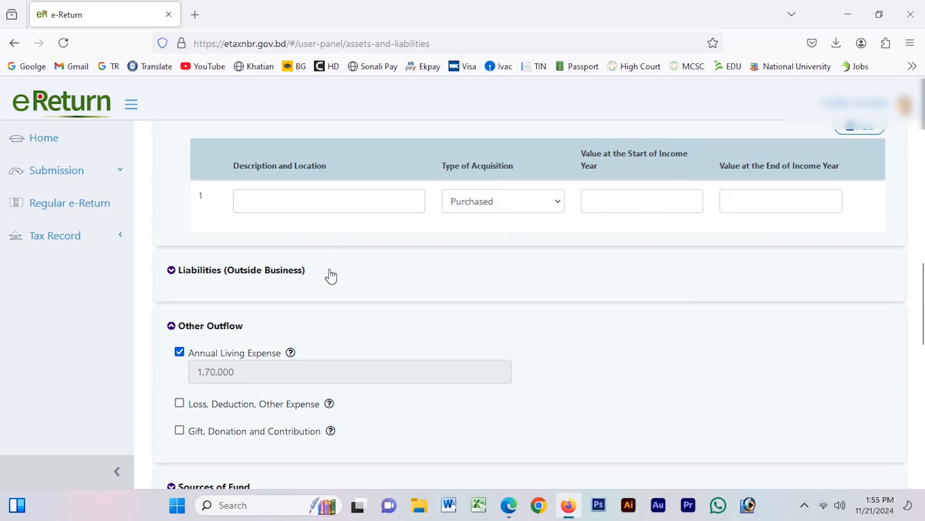
scroll(236, 279, up, 3)
click(180, 239)
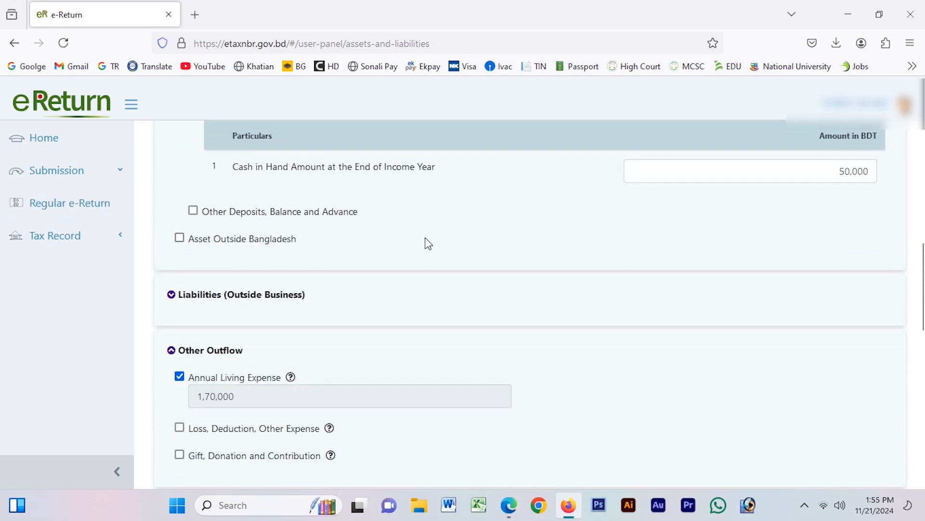
Review the asset categories and their entries, collapsing and reopening the Assets section.
scroll(429, 243, up, 10)
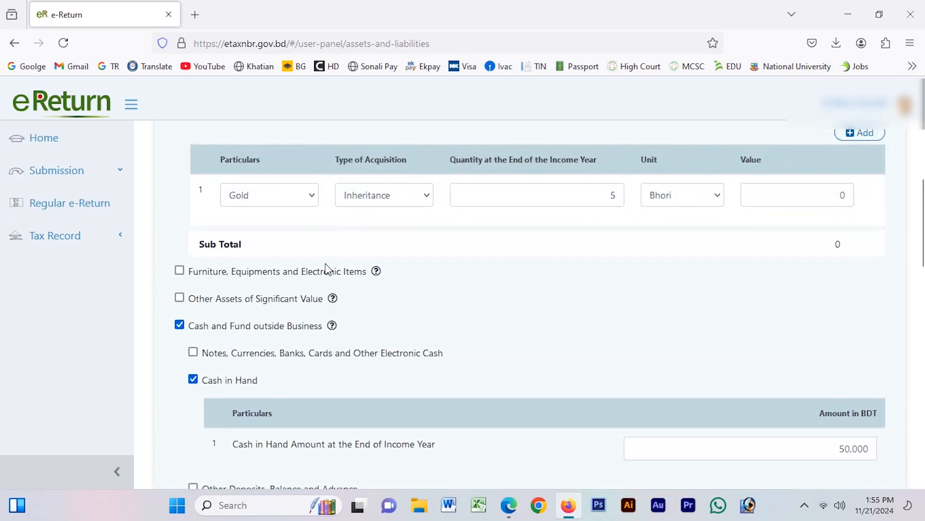
scroll(447, 275, up, 3)
scroll(324, 262, down, 10)
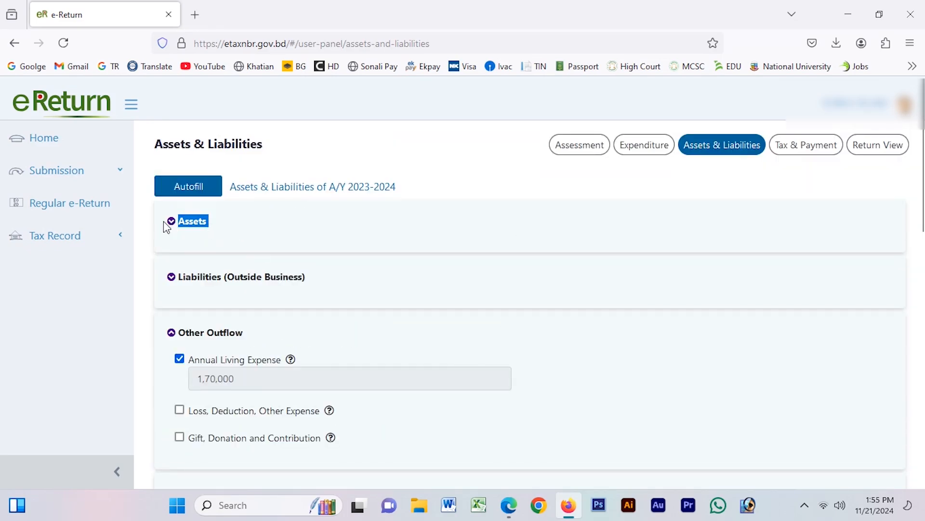
click(167, 223)
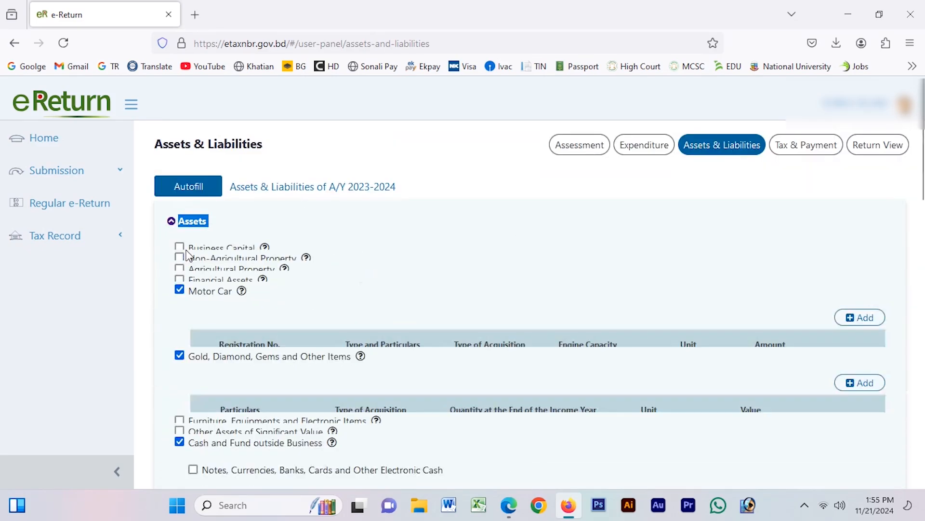
scroll(319, 280, down, 7)
scroll(310, 268, down, 8)
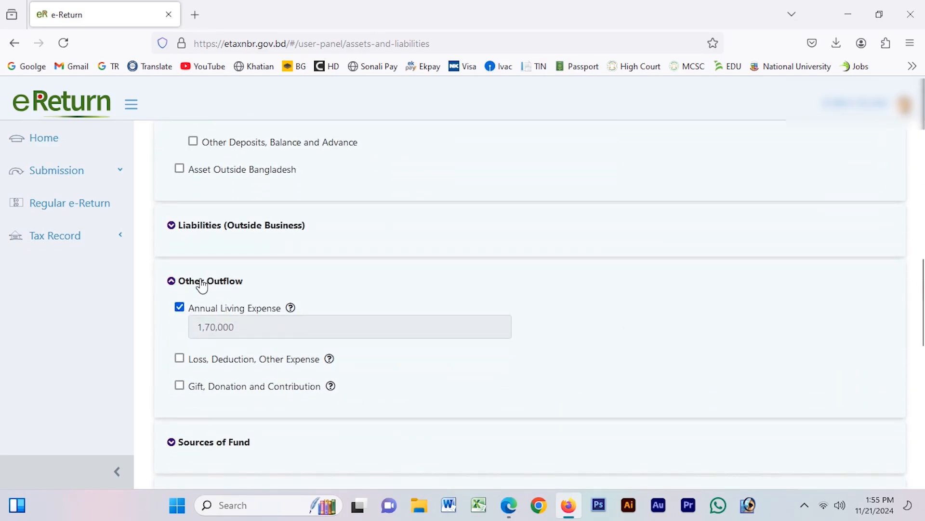
Expand Liabilities (Outside Business) and examine its borrowing and loan options, especially Borrowing from Bank or Other FI.
click(173, 227)
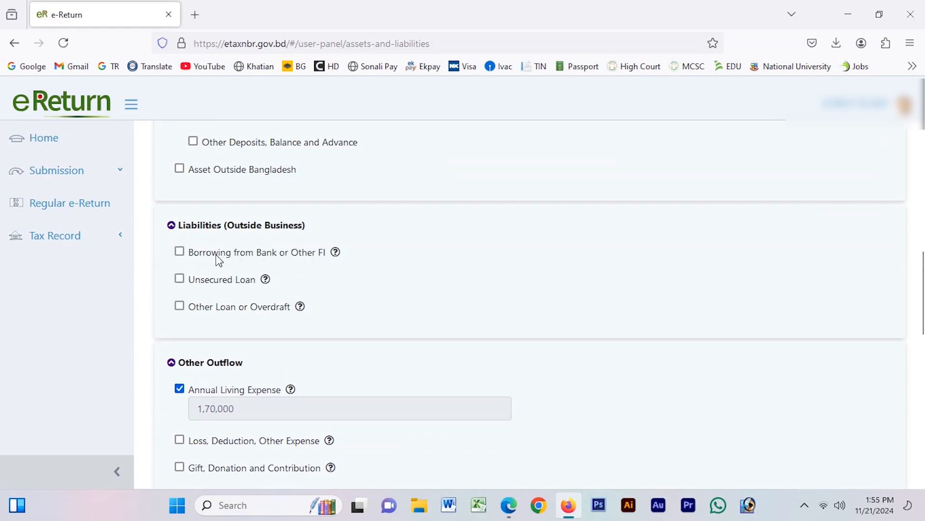
drag(218, 258, 337, 258)
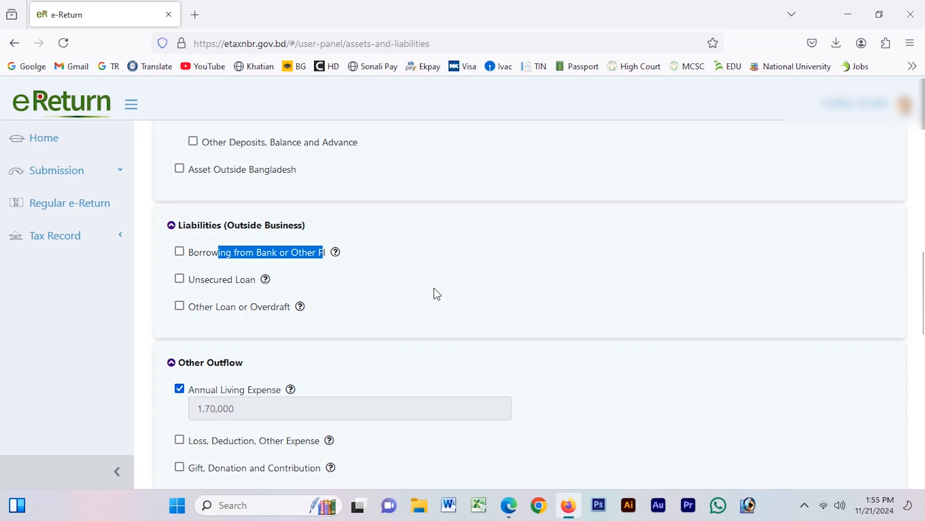
drag(328, 252, 307, 261)
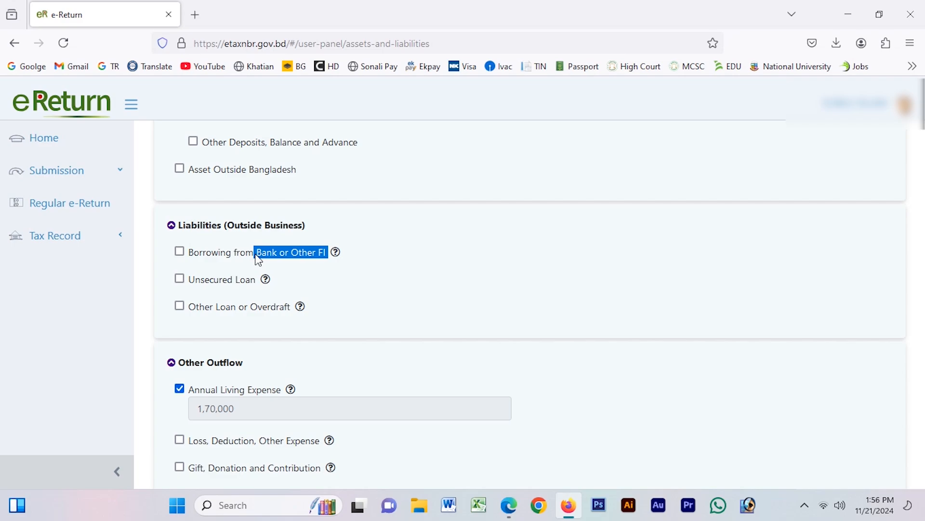
click(258, 261)
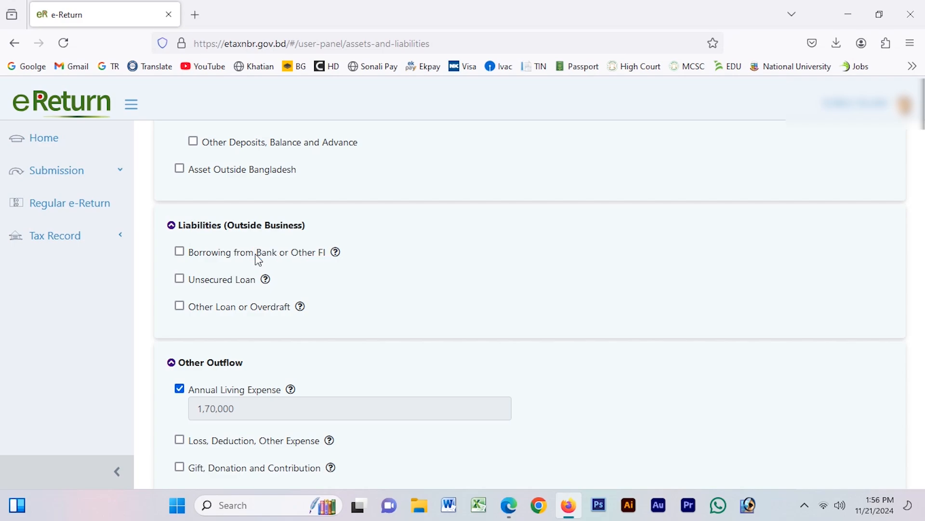
Examine the bank borrowing's name, account number, purpose and balance fields, leave the option deselected, and collapse the Liabilities and Other Outflow sections.
click(180, 252)
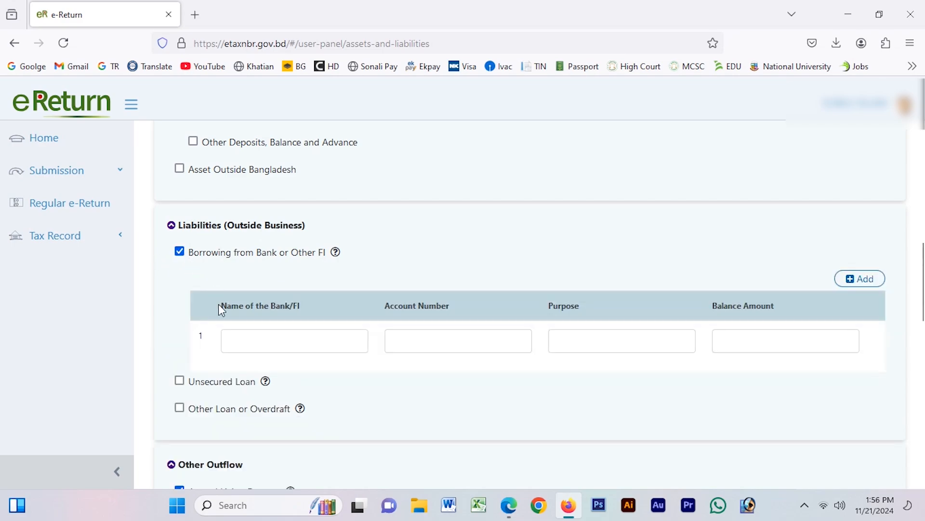
click(276, 343)
click(429, 330)
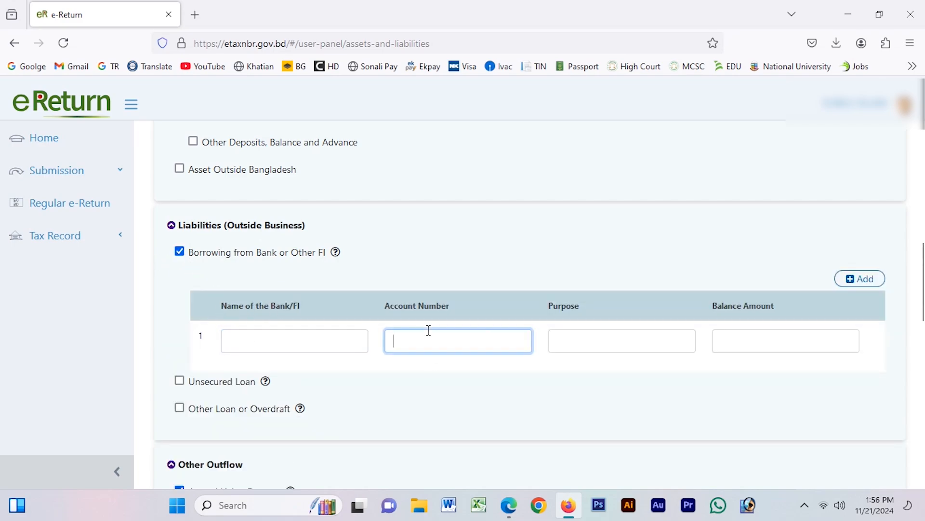
click(583, 333)
click(805, 335)
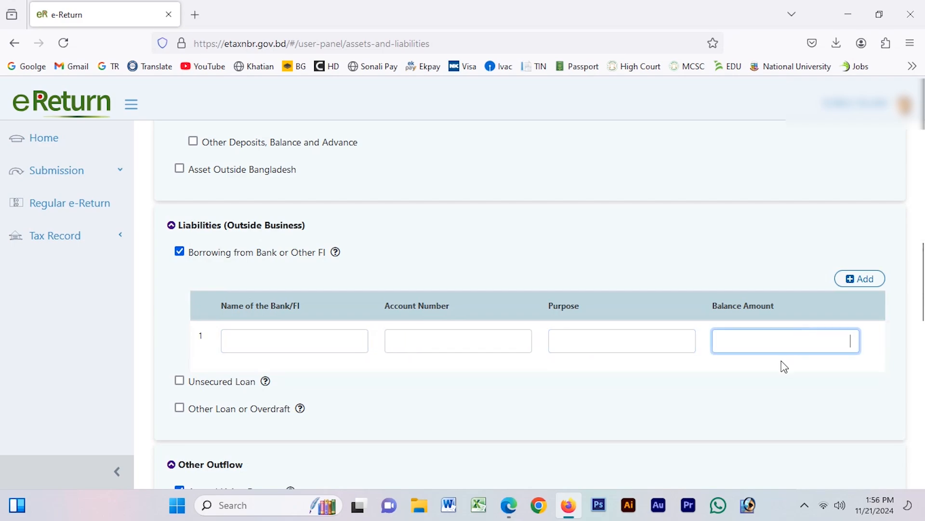
scroll(577, 374, down, 2)
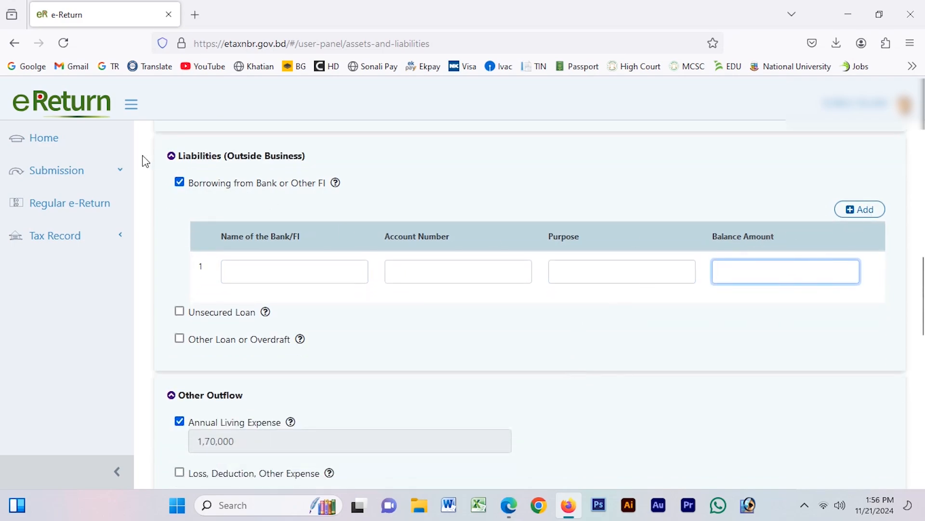
click(181, 184)
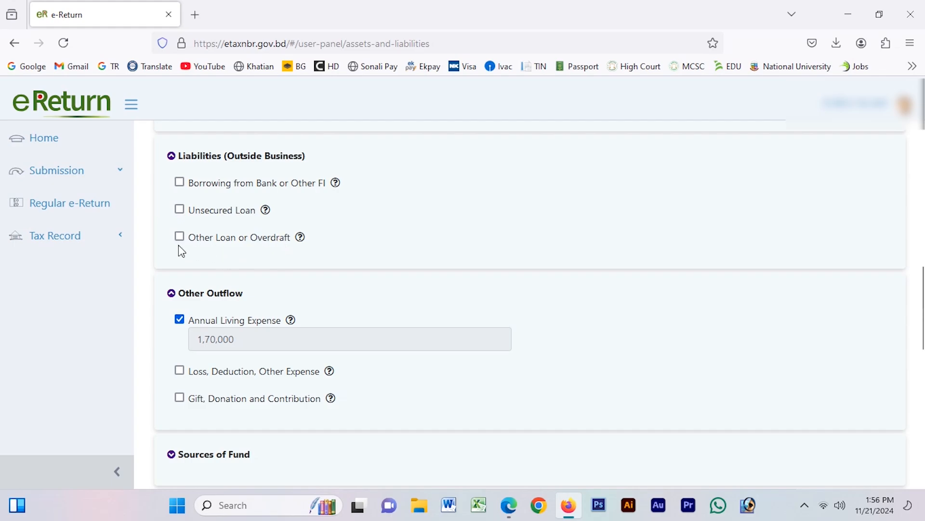
click(176, 156)
click(227, 215)
Check Total Expense Relating to Lifestyle on the Expenditure page and return to Assets & Liabilities.
scroll(407, 250, up, 10)
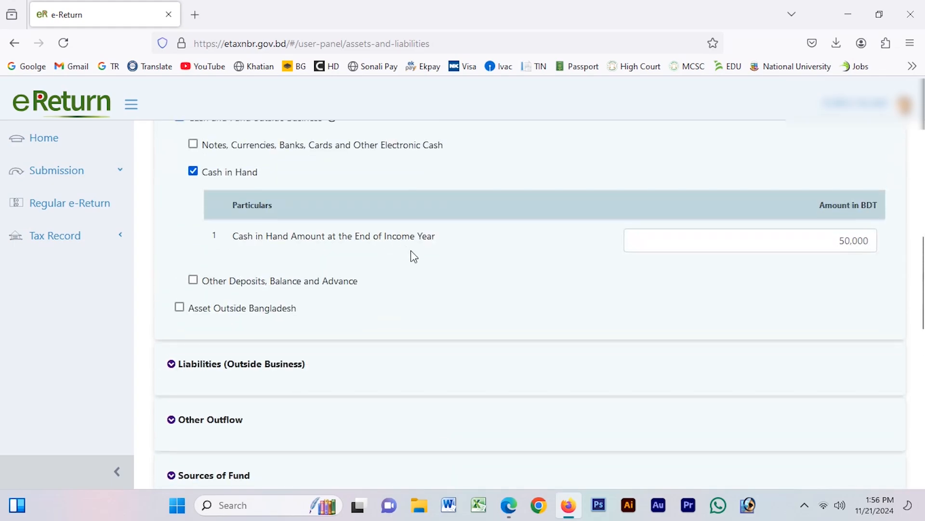
scroll(431, 261, up, 6)
click(662, 146)
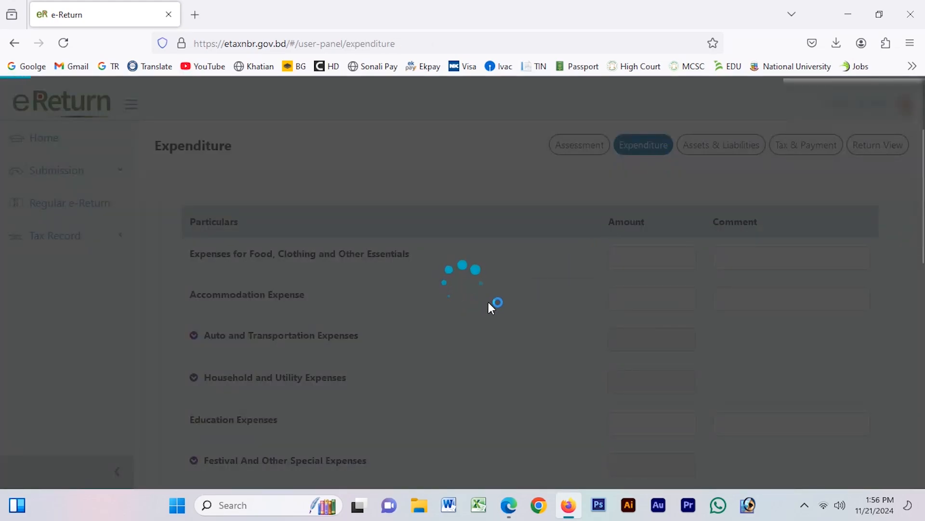
scroll(508, 388, down, 7)
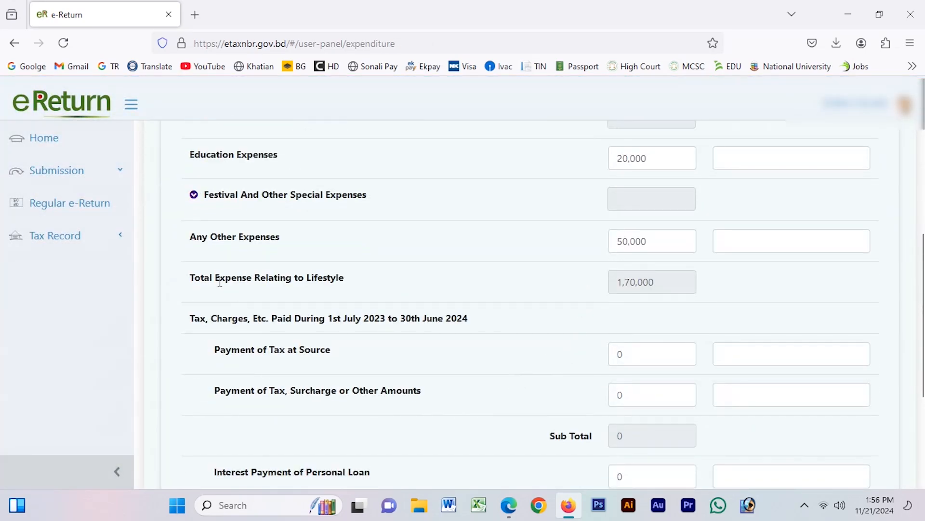
drag(219, 278, 306, 280)
click(343, 283)
scroll(630, 312, up, 10)
click(722, 145)
scroll(309, 300, down, 9)
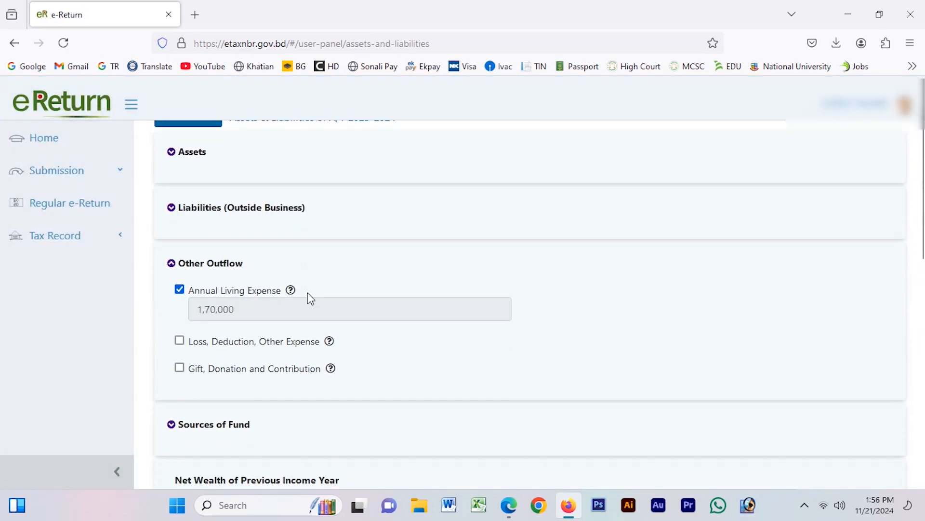
Examine the wealth summary and the Annual Living Expense amount carried into Other Outflow.
scroll(306, 298, down, 3)
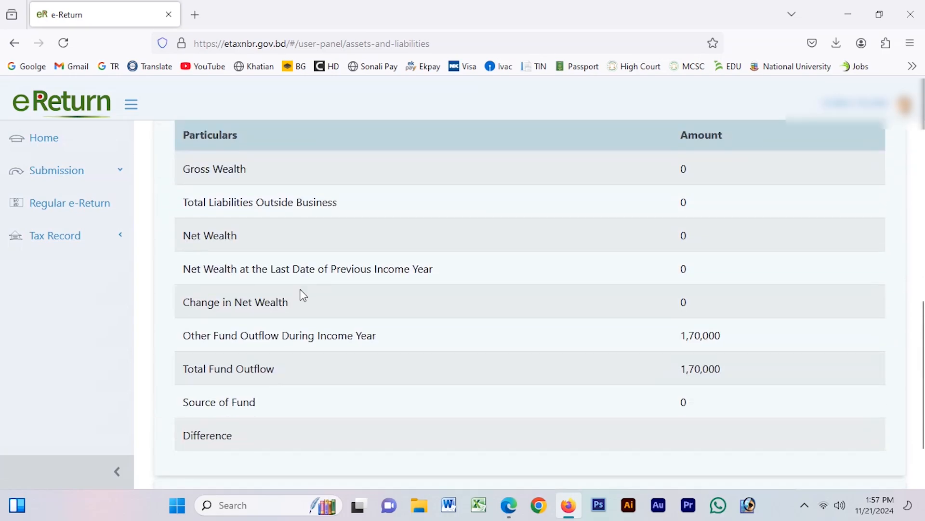
scroll(299, 293, up, 9)
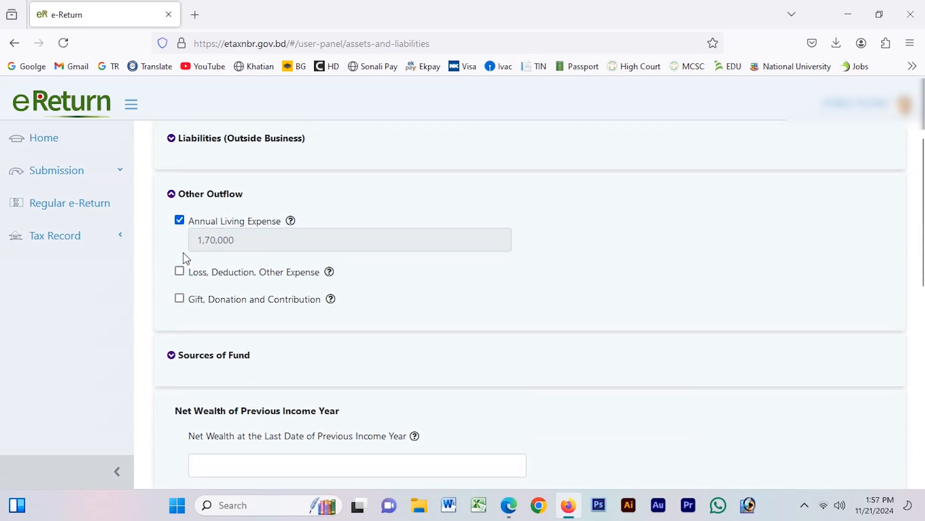
drag(189, 196, 261, 202)
click(205, 197)
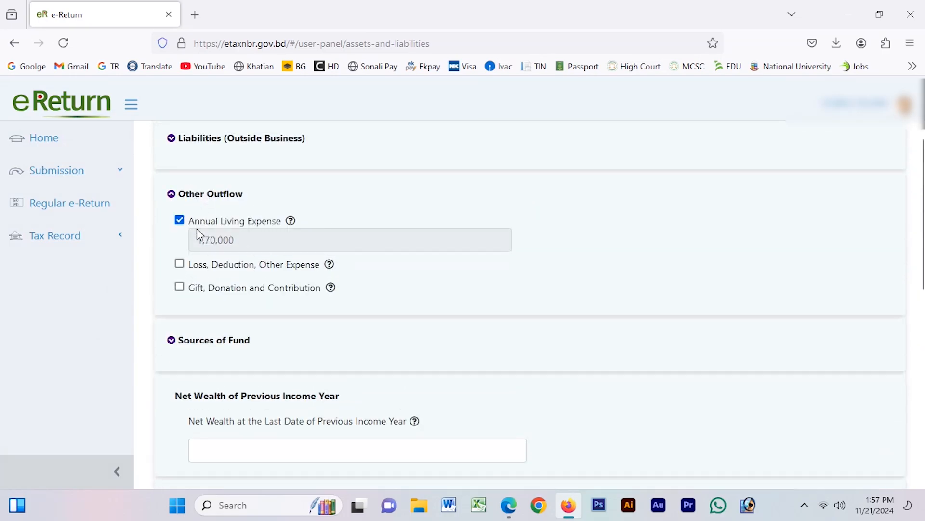
drag(211, 240, 274, 328)
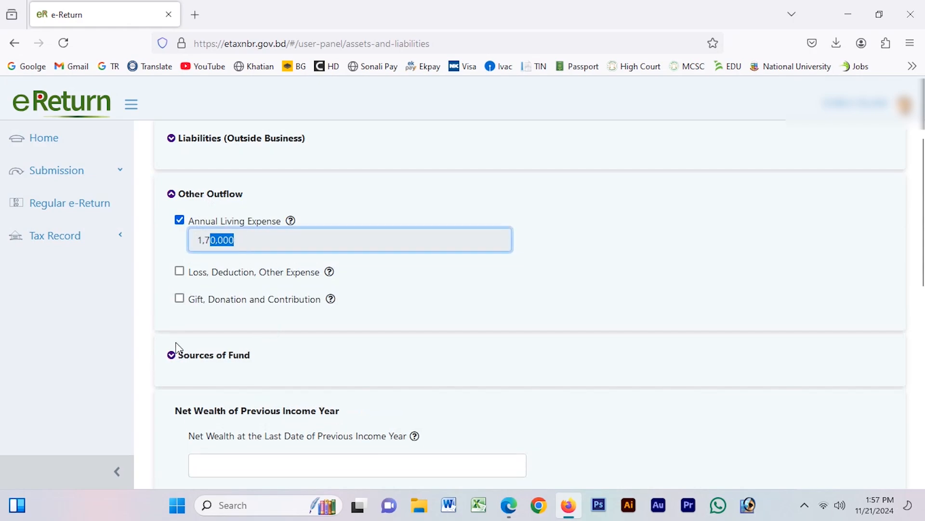
Expand Sources of Fund and examine its income and receipt options and the Net Wealth of Previous Income Year section.
click(172, 357)
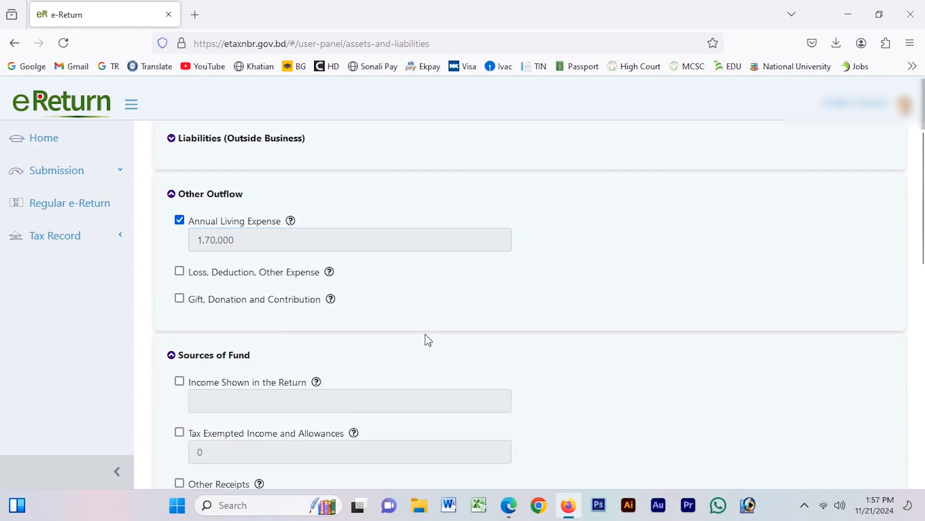
scroll(381, 290, down, 3)
scroll(229, 257, down, 2)
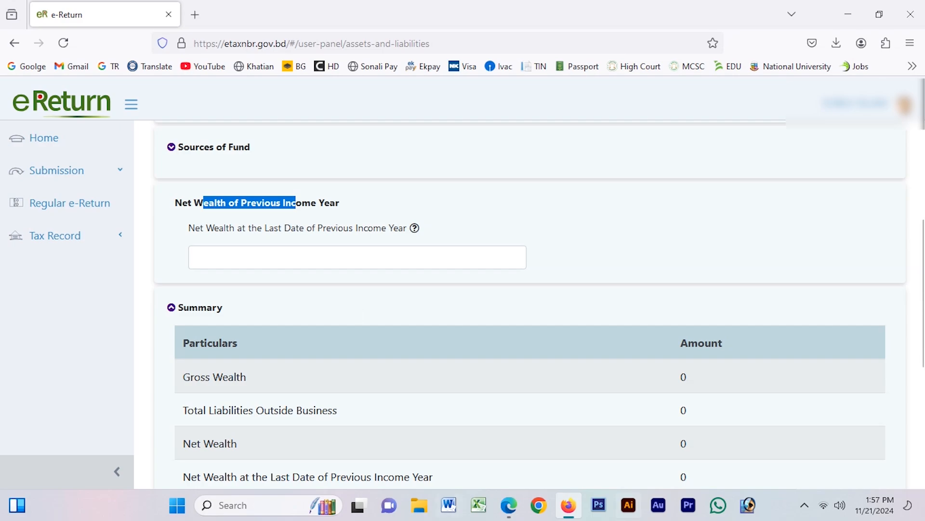
Enter 0 as the Net Wealth at the Last Date of Previous Income Year.
click(308, 263)
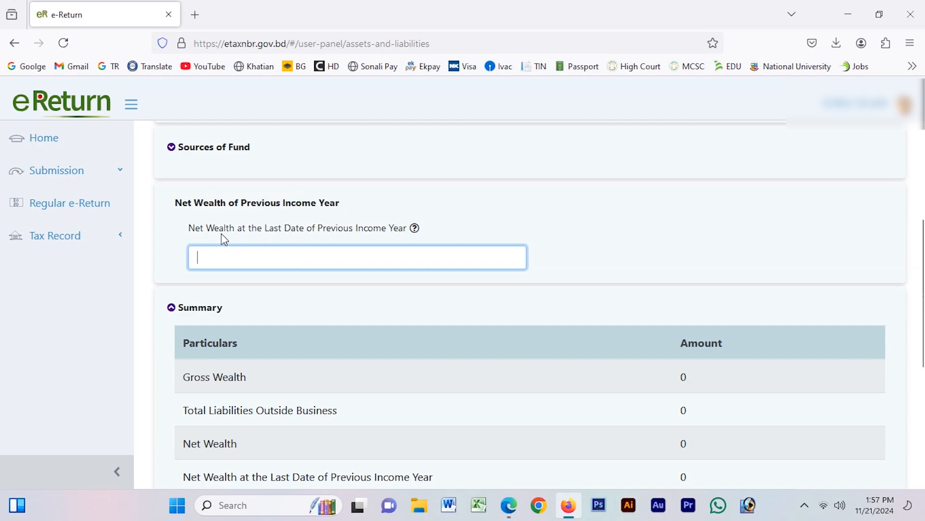
drag(257, 202, 386, 208)
click(387, 208)
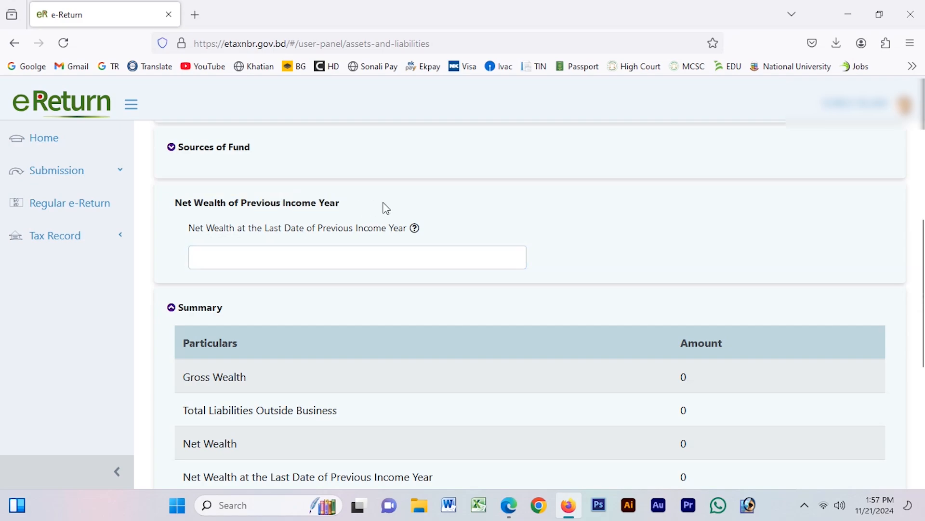
click(270, 256)
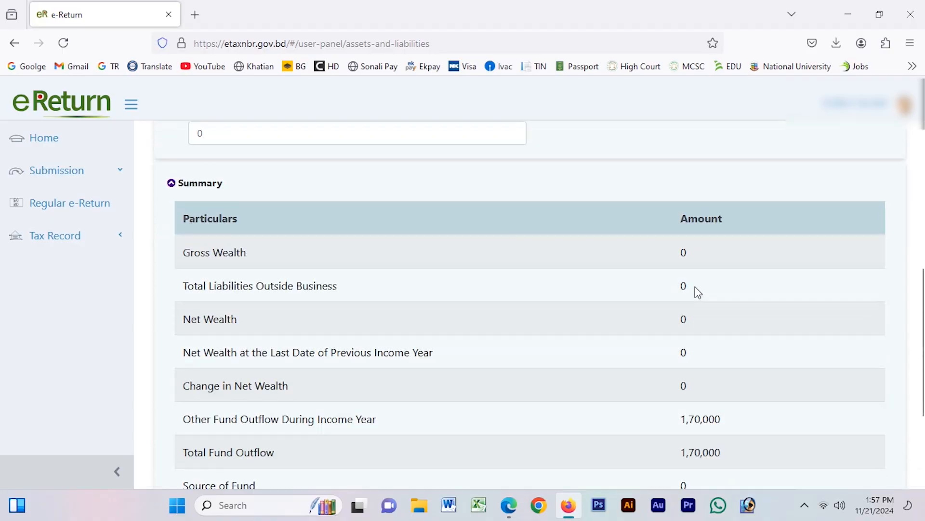
Review the Assets & Liabilities page and continue to Tax & Payment.
scroll(697, 289, up, 10)
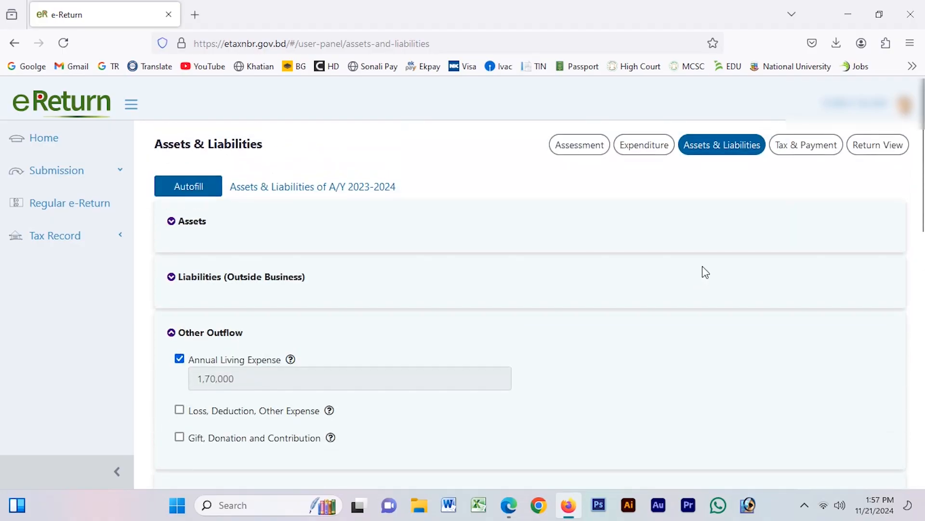
scroll(704, 268, down, 10)
click(802, 434)
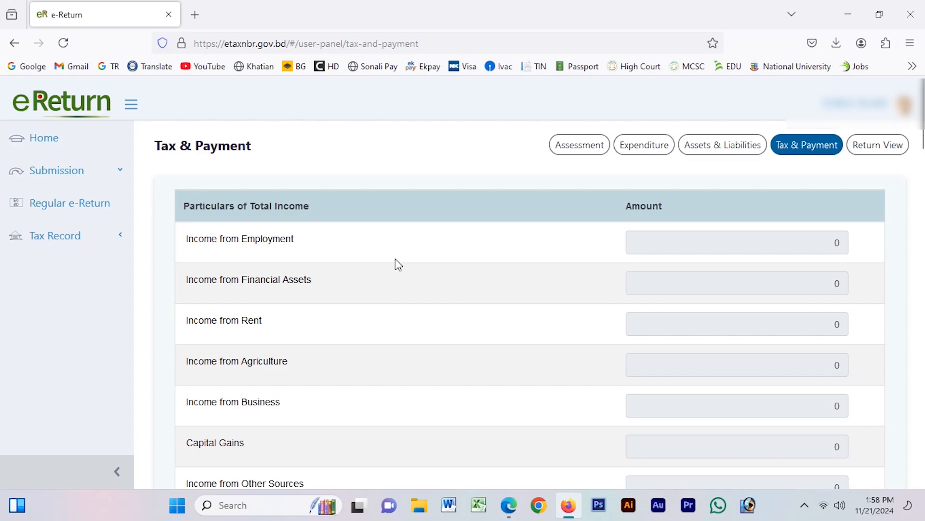
Review the income particulars, tax computation and payable amounts on the Tax & Payment page and proceed to the online return.
scroll(309, 248, down, 7)
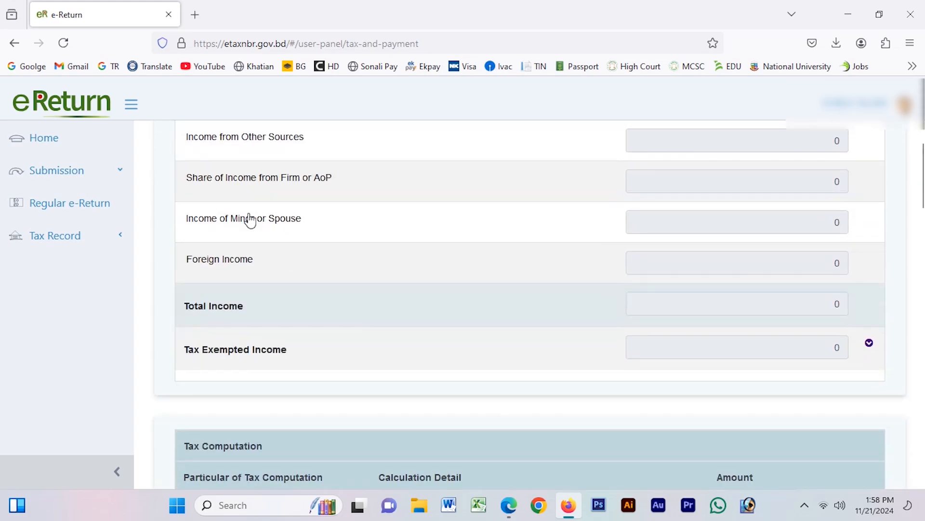
scroll(224, 248, down, 3)
scroll(507, 267, down, 13)
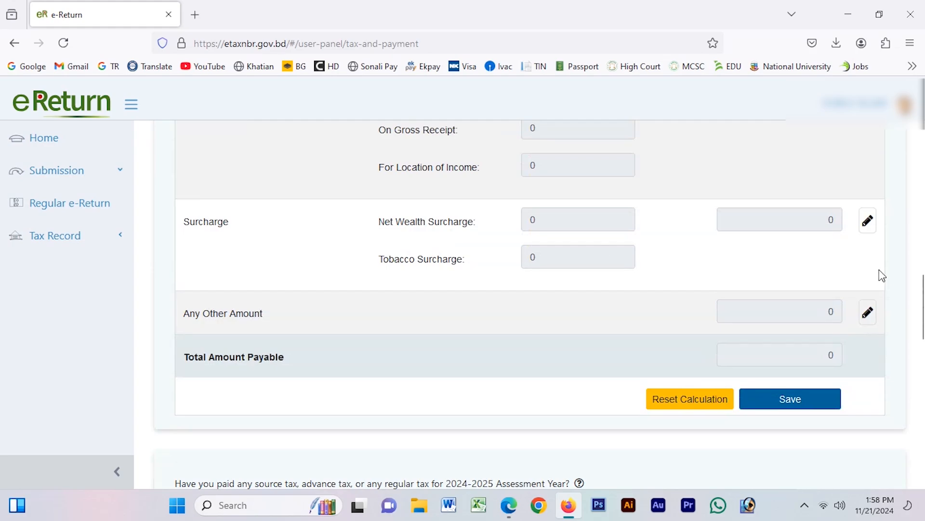
scroll(623, 281, up, 15)
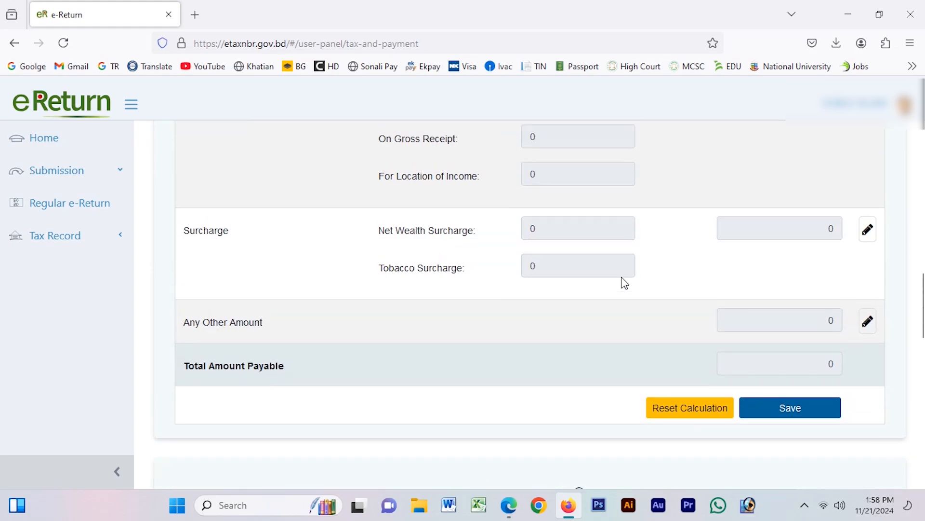
key(End)
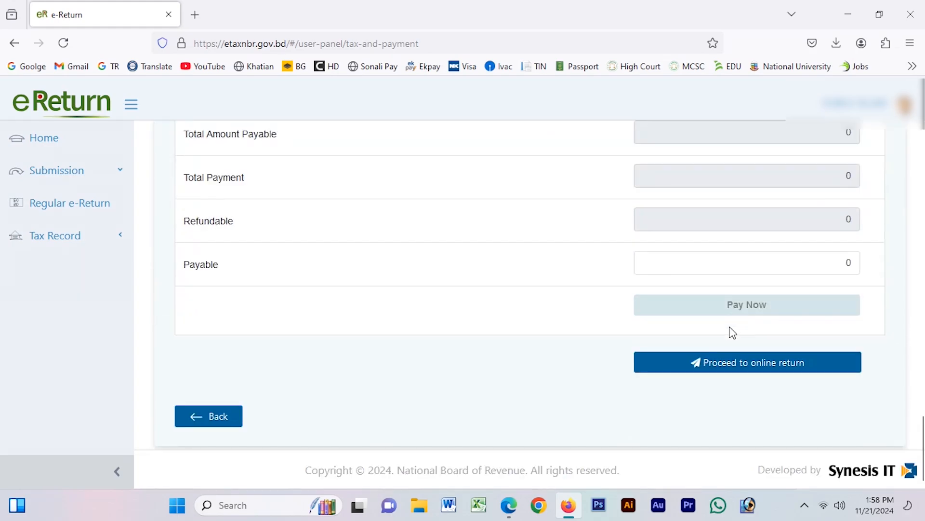
click(722, 370)
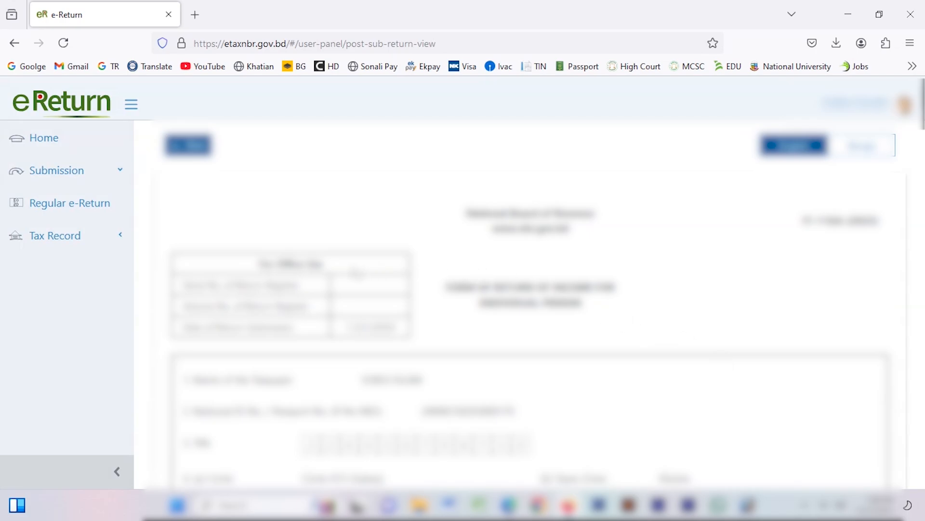
Check the complete return form, including the tax payment particulars and lifestyle expense statement, and go back without submitting it.
scroll(359, 271, down, 15)
scroll(359, 271, down, 10)
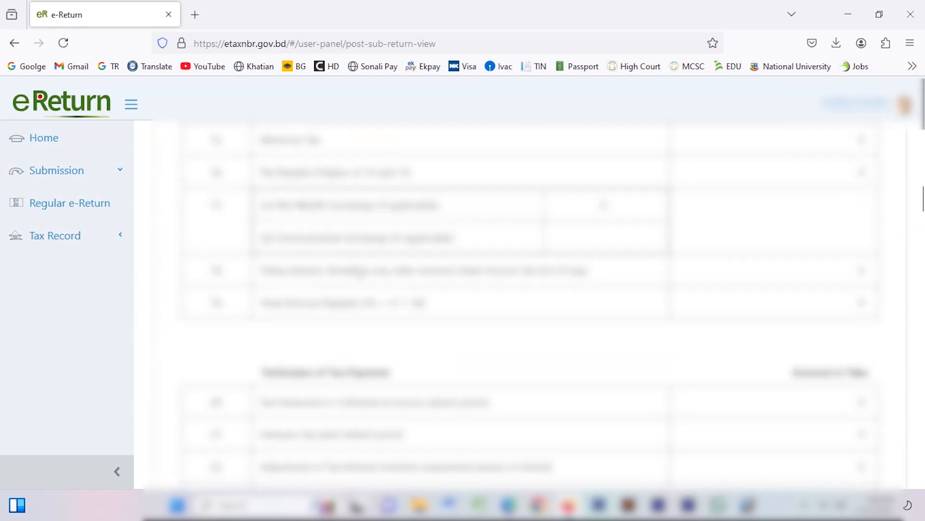
scroll(359, 272, down, 20)
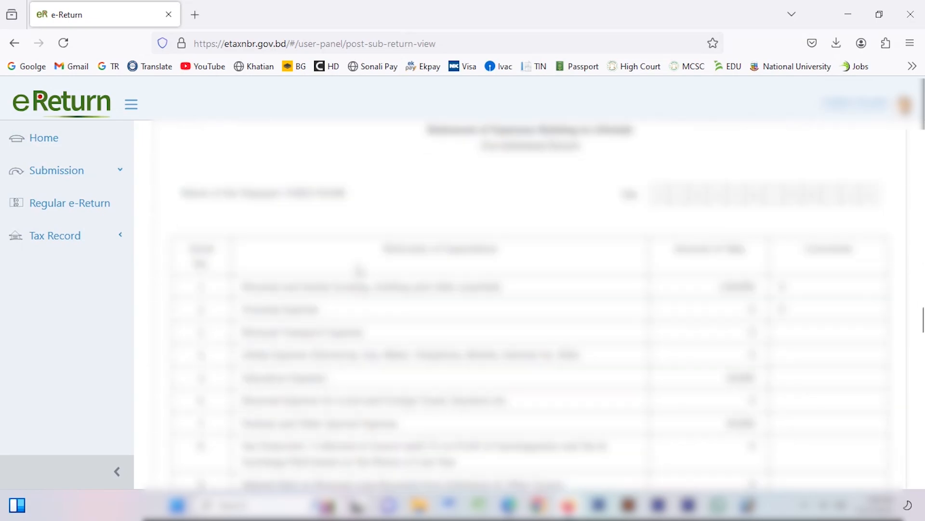
scroll(359, 272, down, 5)
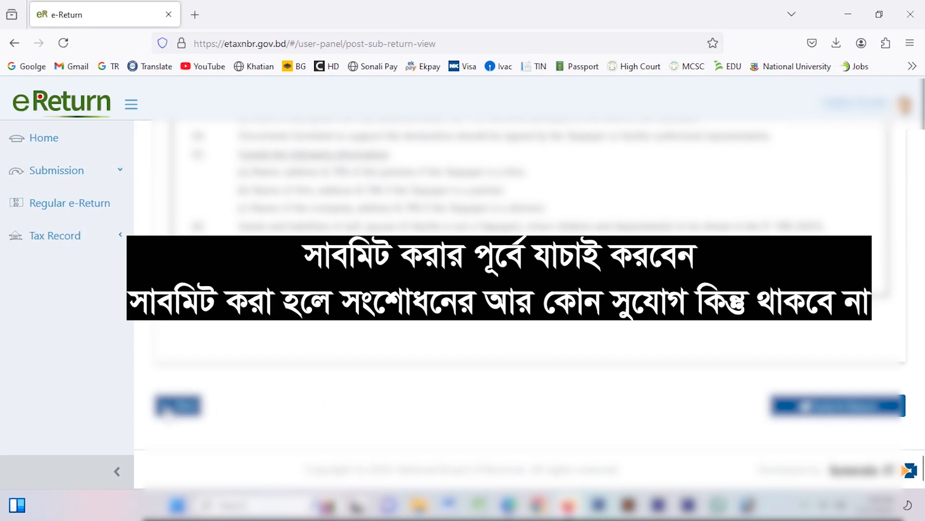
click(176, 406)
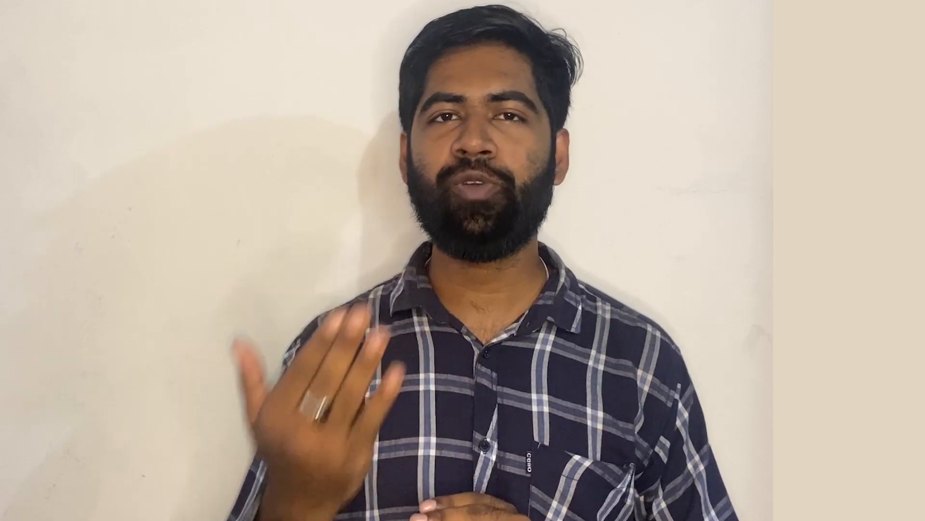